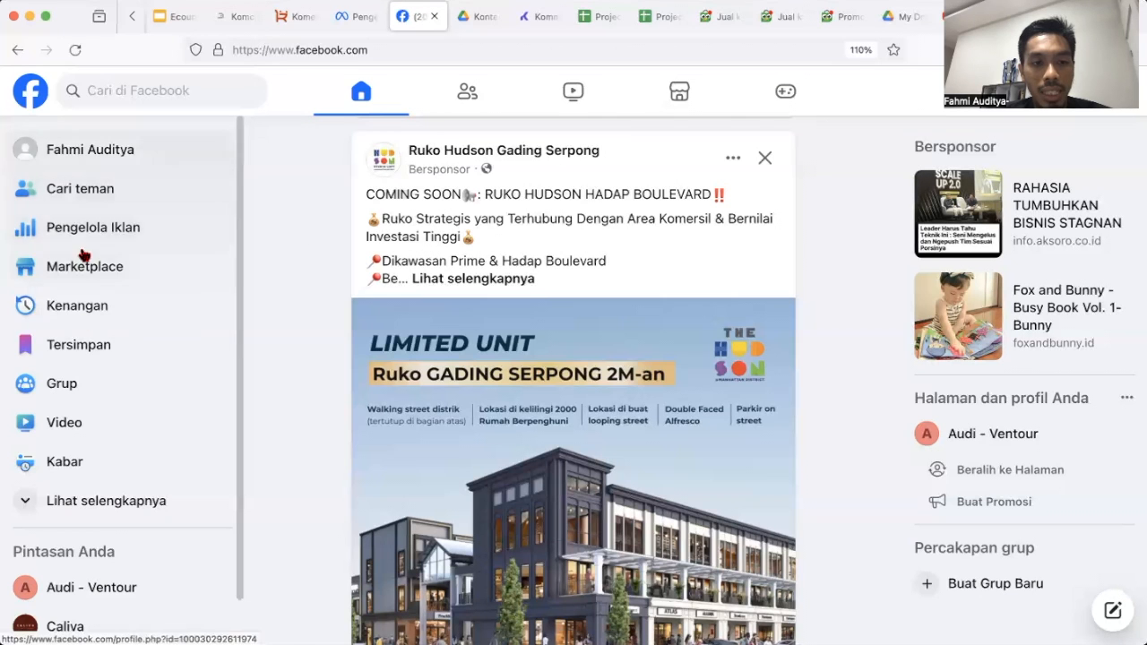
Open Ads Manager and discard the draft campaign 'Iklan Ventour WA - 1', leaving no campaigns.
scroll(542, 302, down, 1)
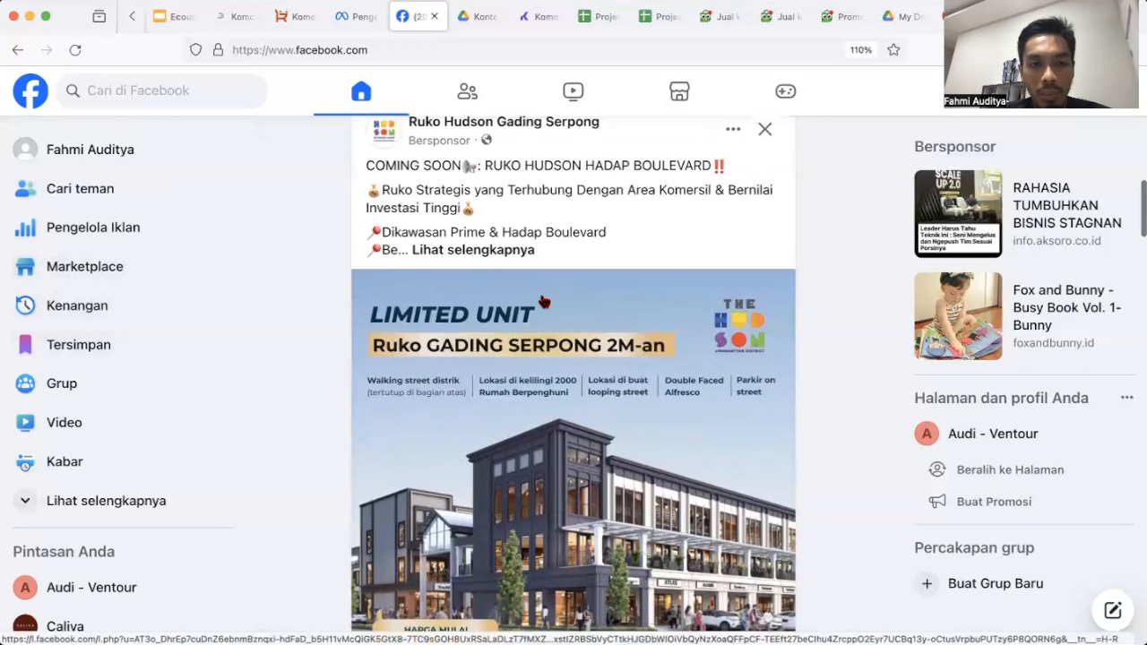
scroll(543, 302, up, 1)
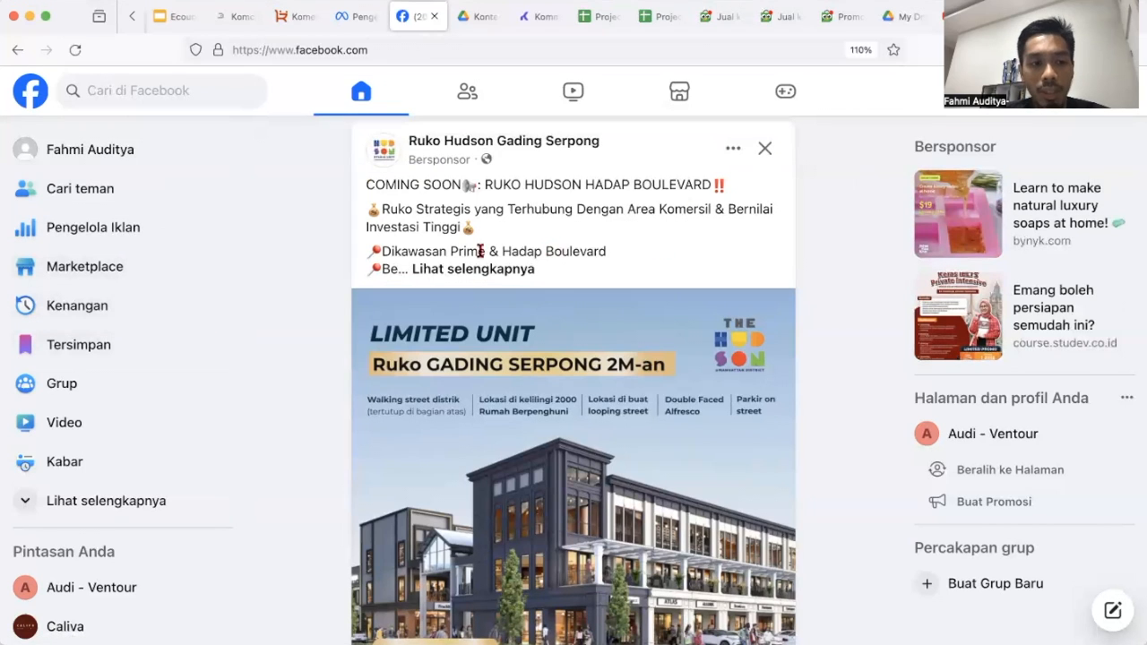
click(127, 232)
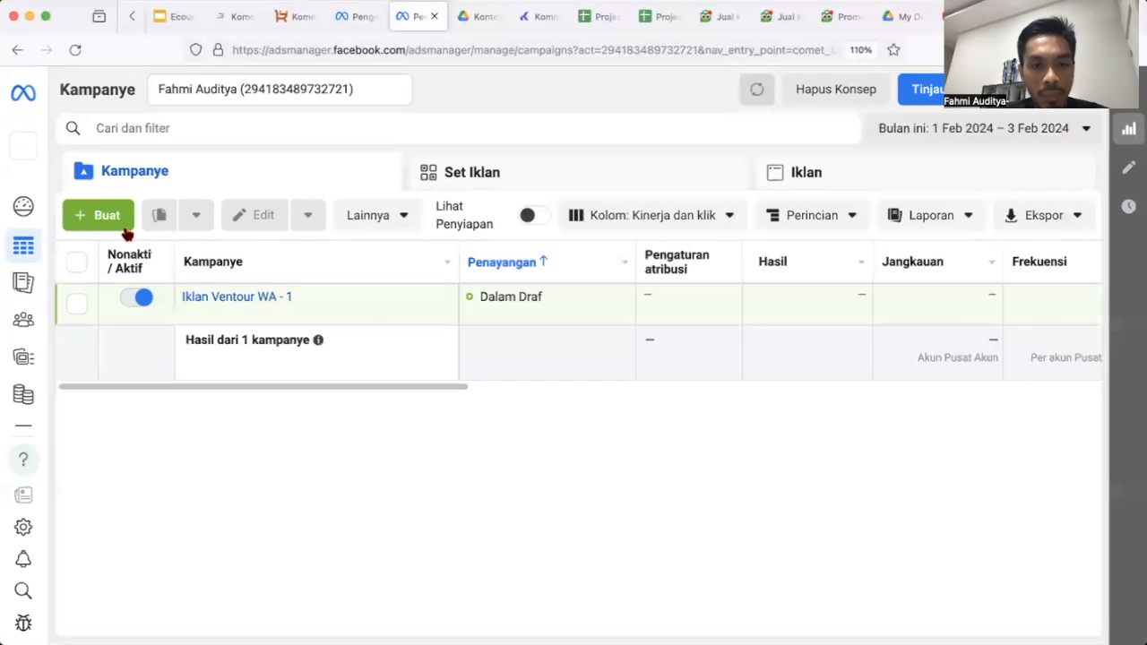
click(835, 93)
click(727, 326)
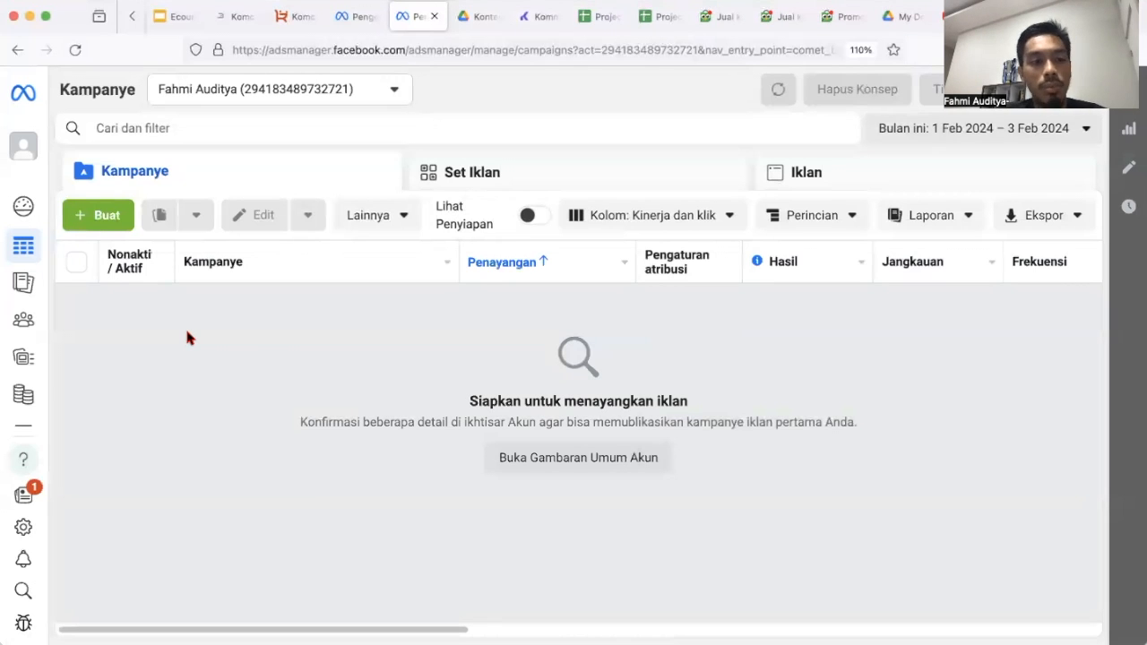
mouse_move(23, 315)
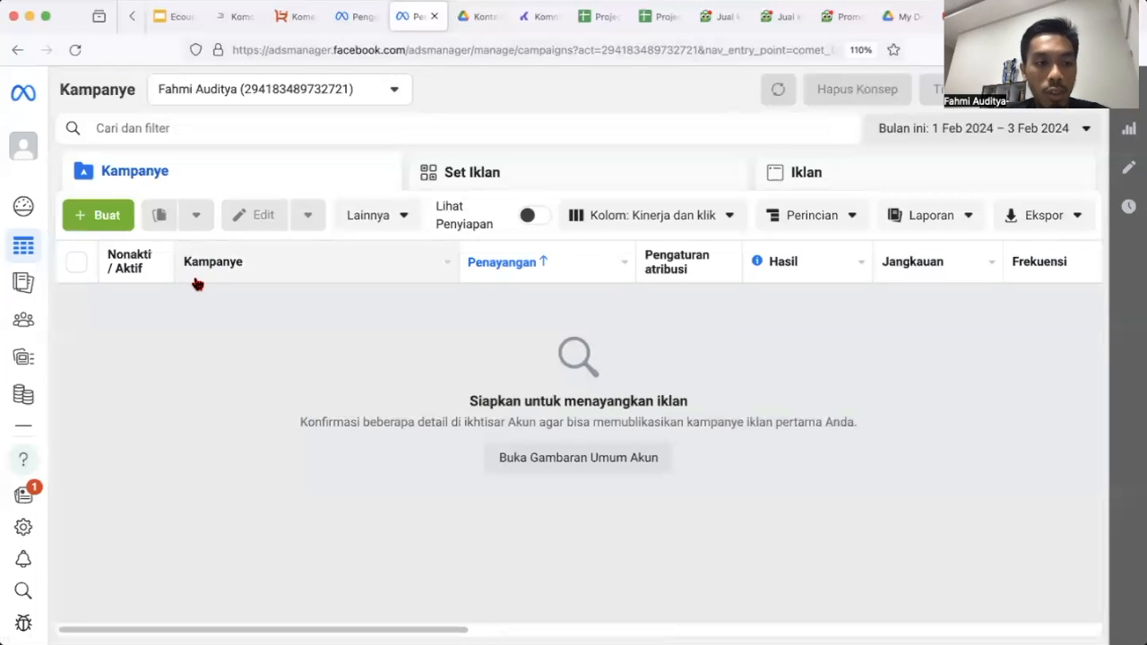
mouse_move(23, 246)
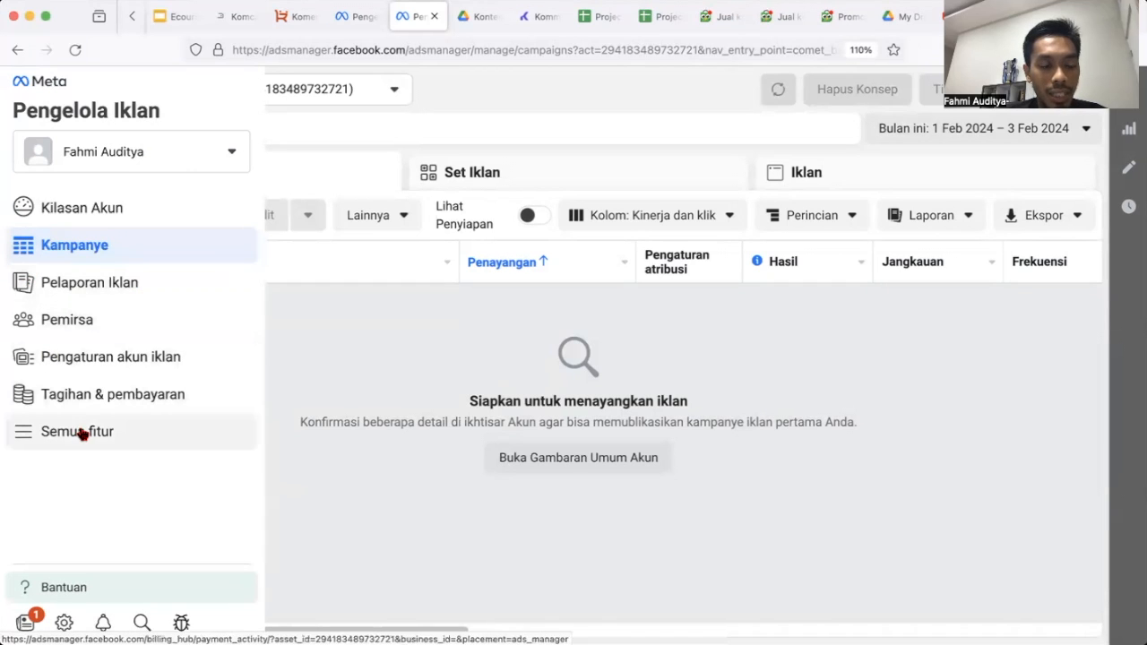
Open Tagihan & pembayaran from Semua fitur in a new tab and zoom the page in.
click(80, 432)
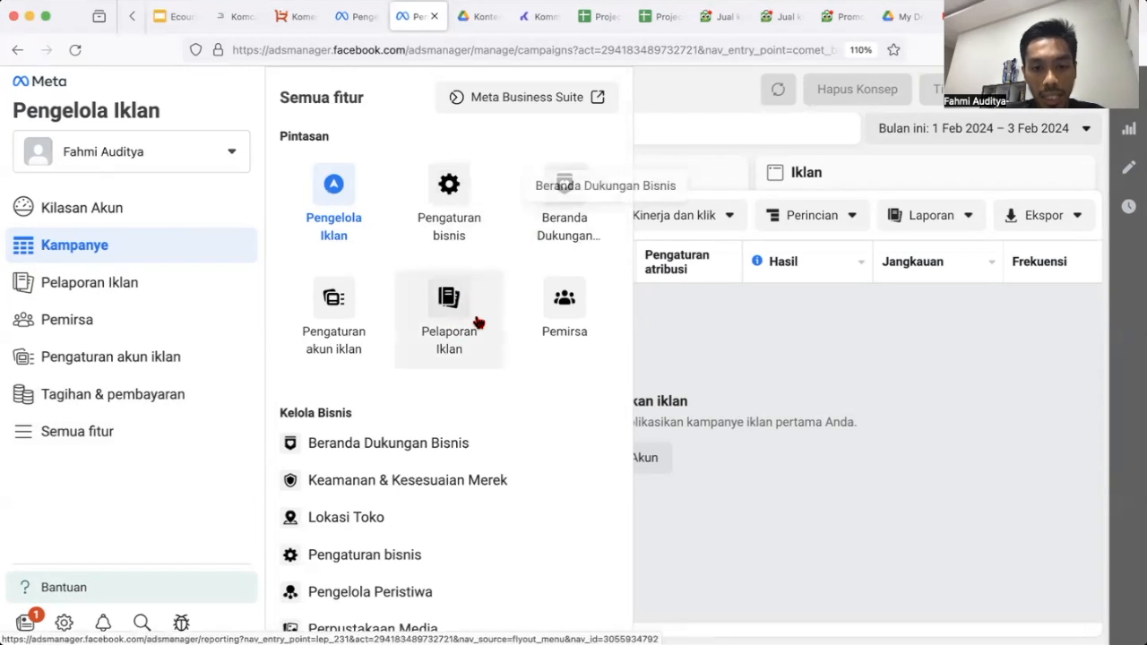
scroll(477, 324, down, 1)
scroll(484, 354, down, 2)
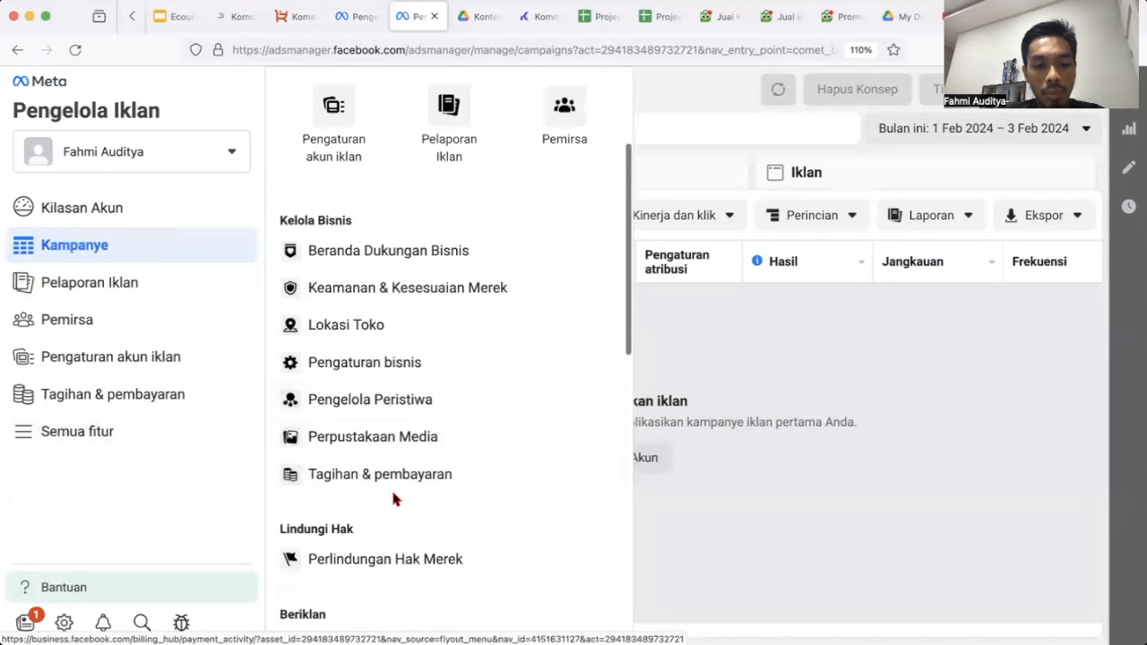
scroll(487, 384, down, 2)
scroll(487, 384, up, 1)
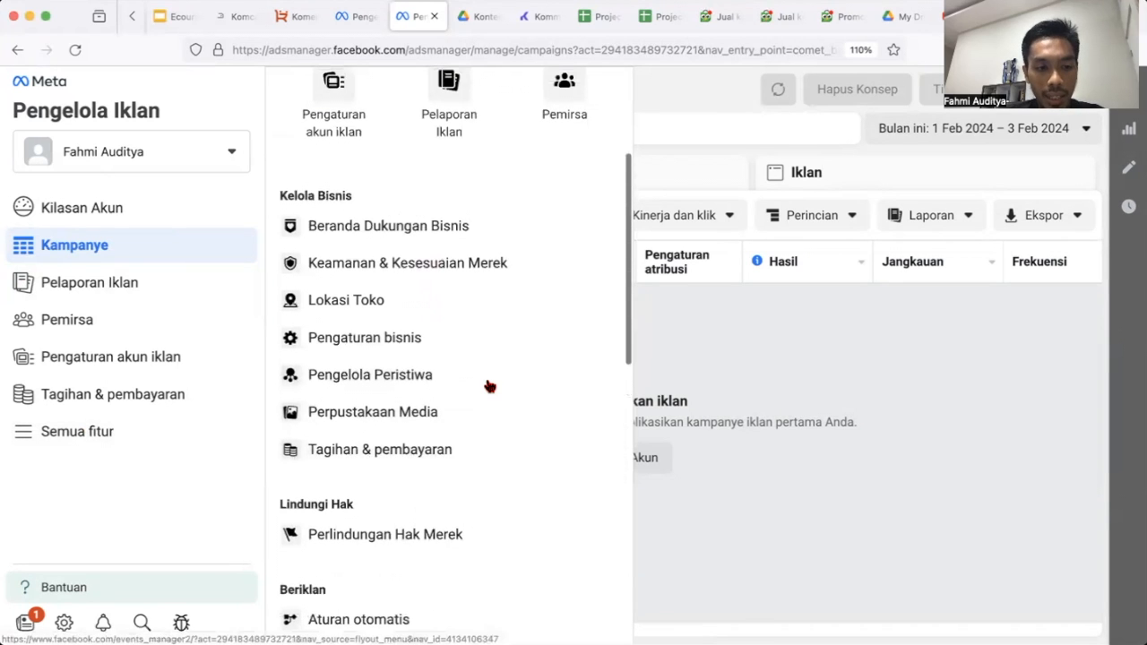
scroll(457, 335, down, 1)
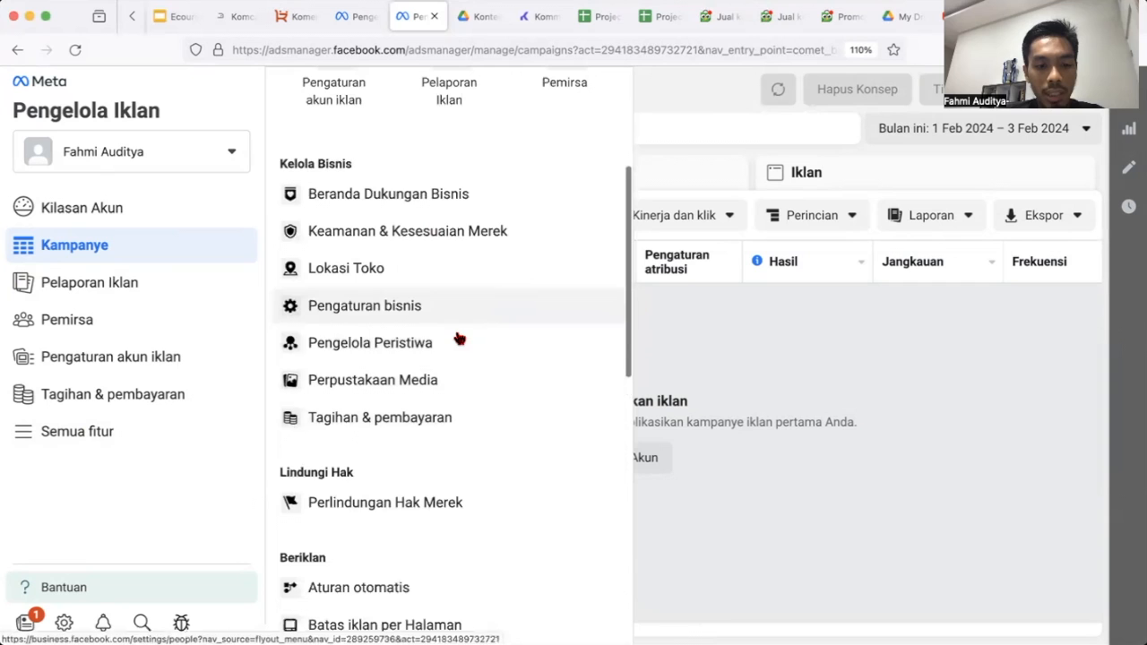
right_click(424, 422)
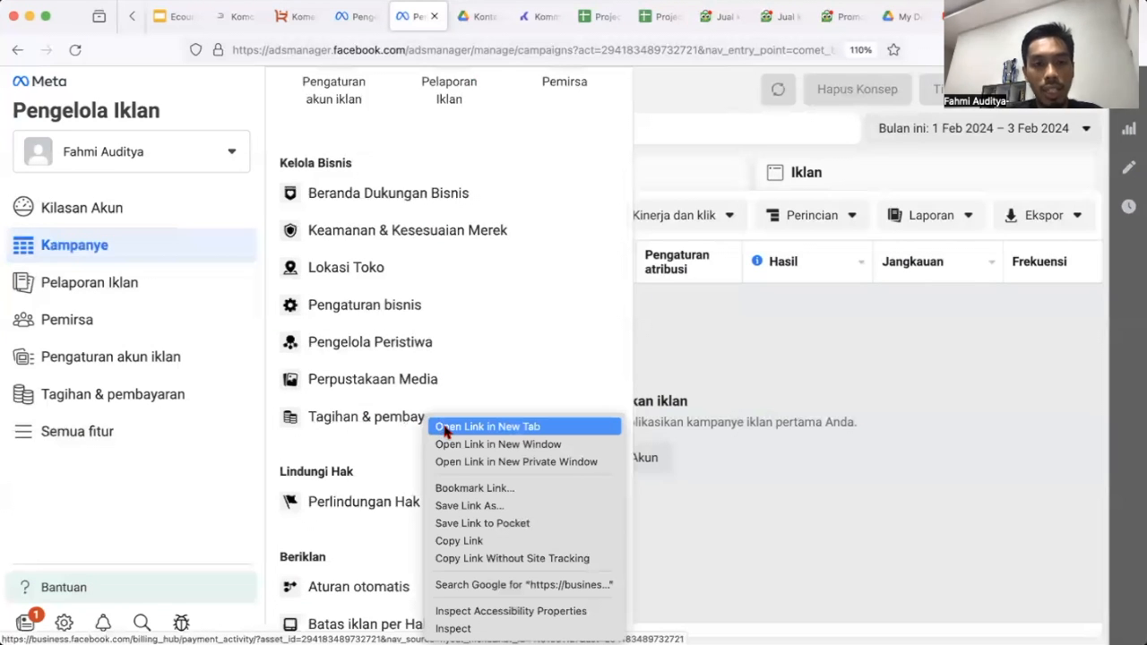
click(445, 430)
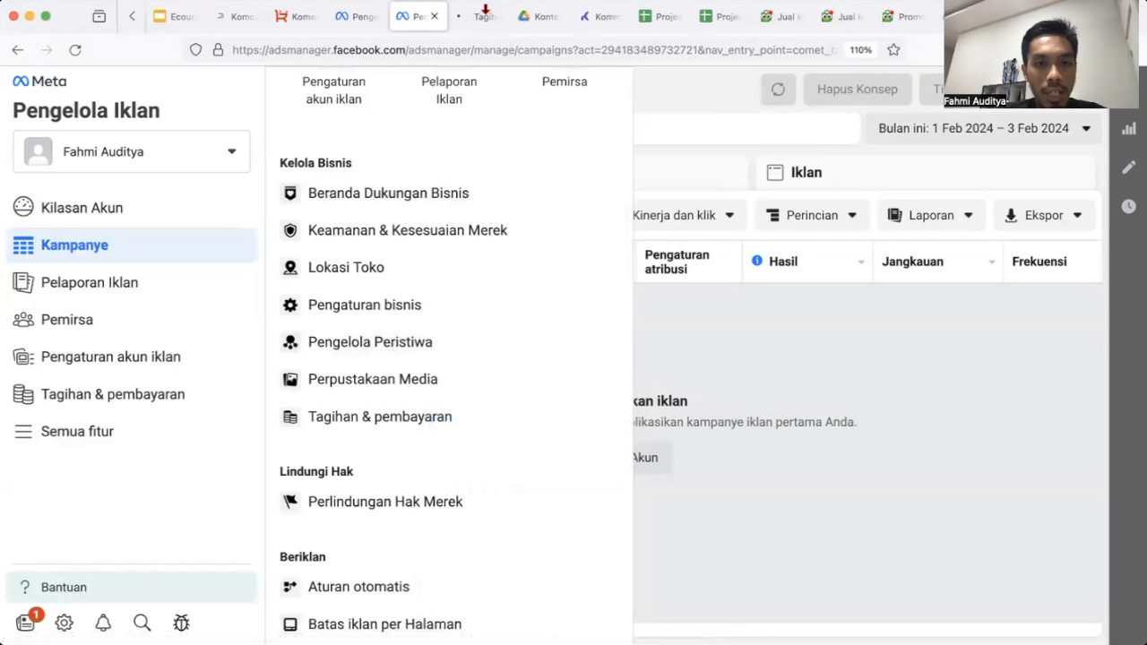
click(482, 20)
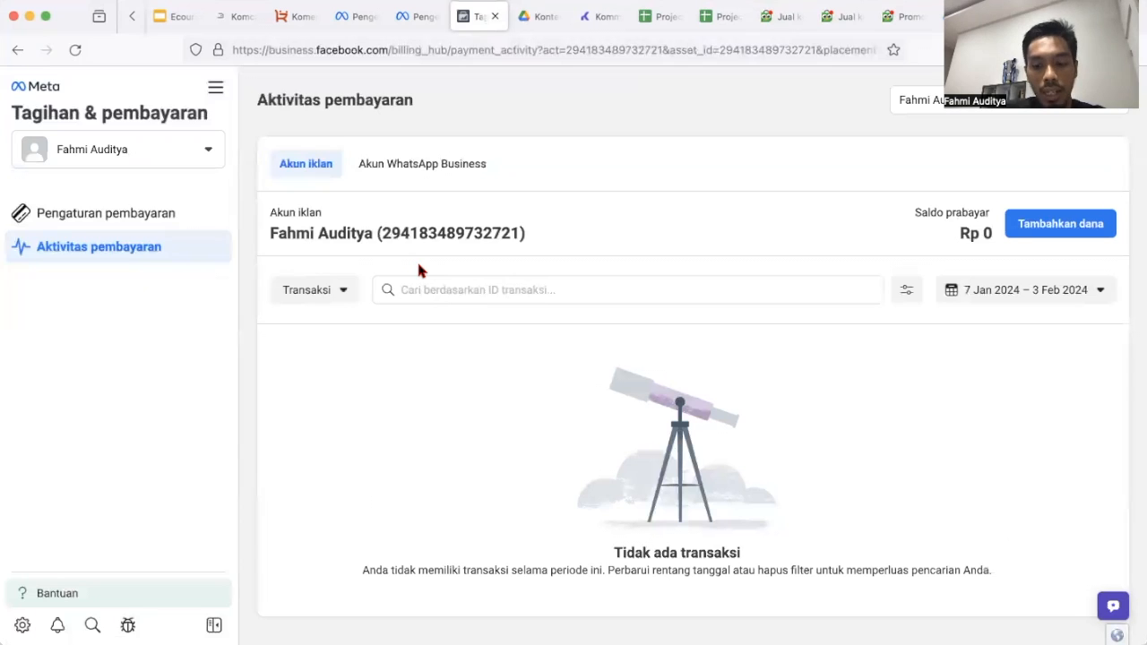
key(super+equal)
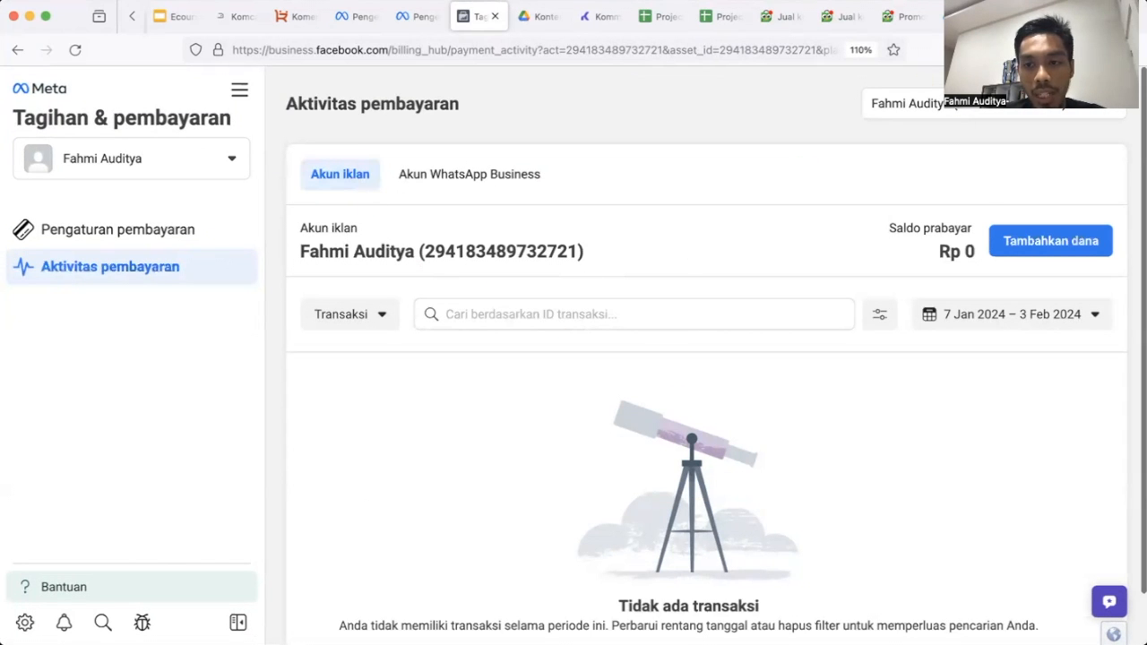
Open the Tambahkan dana dialog, prefilled with 300.000, and view the payment methods.
click(1028, 247)
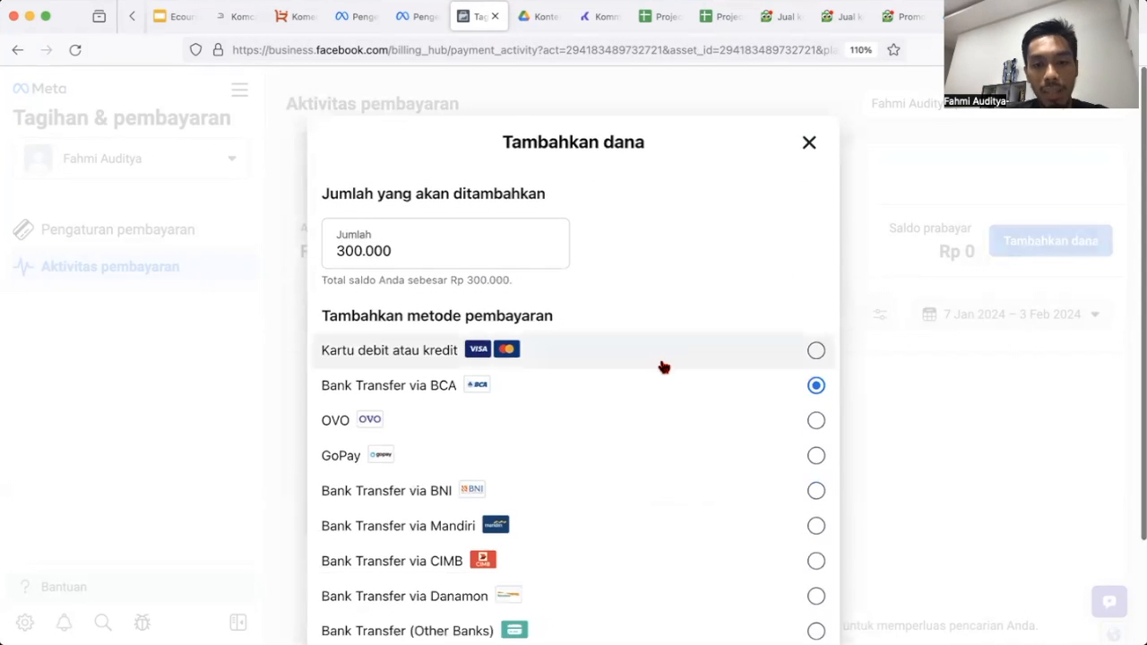
scroll(661, 366, down, 2)
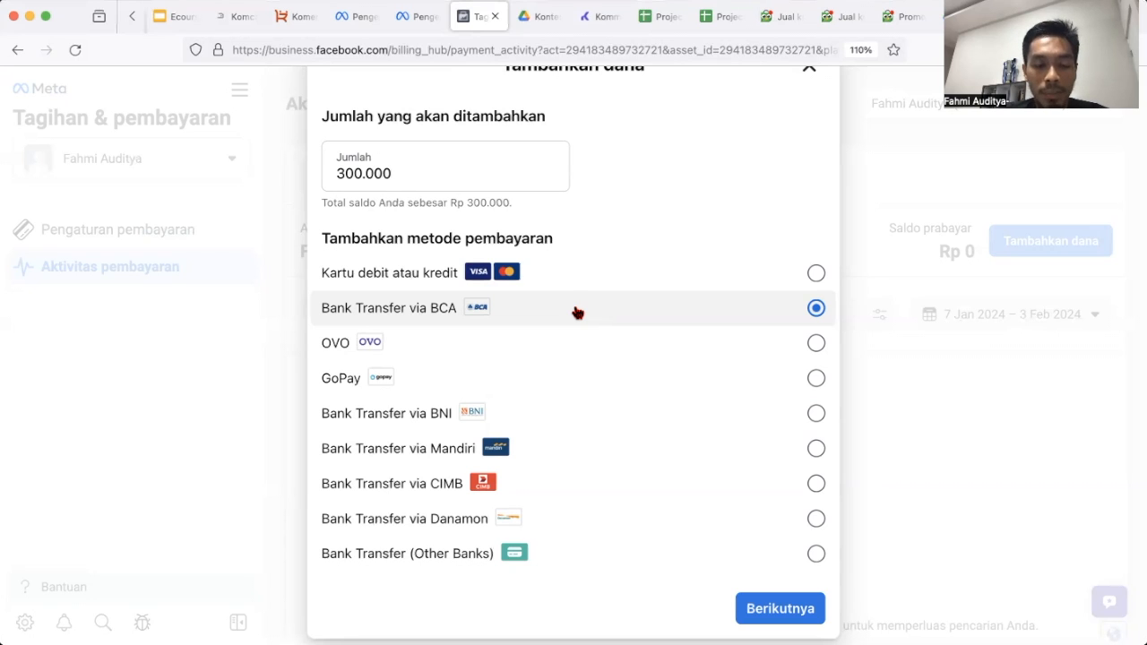
Switch the 300.000 top-up's payment method from BCA transfer to Kartu debit atau kredit.
click(632, 273)
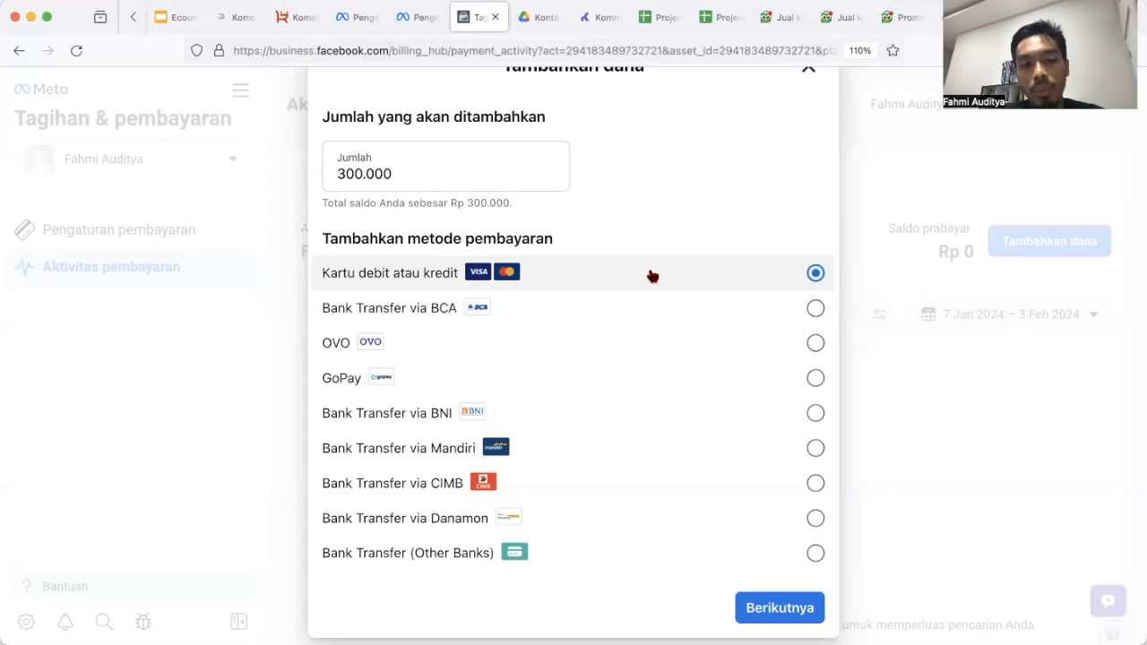
scroll(672, 309, down, 2)
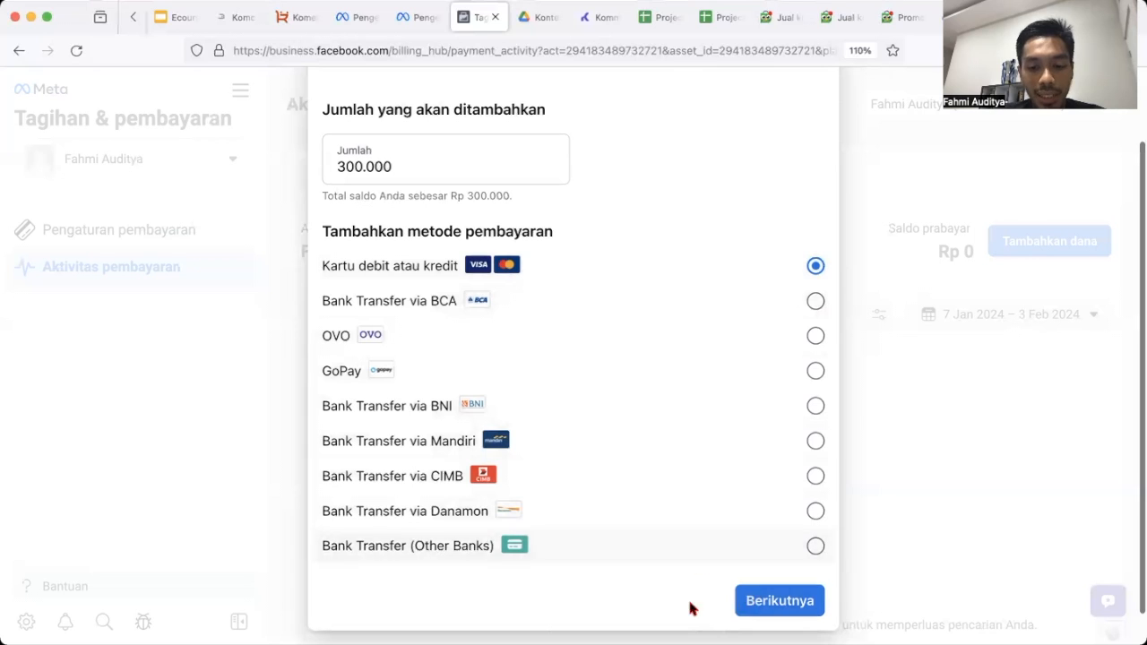
Continue to the card form and step through the name, card number, BB/TT and CVV fields.
click(753, 602)
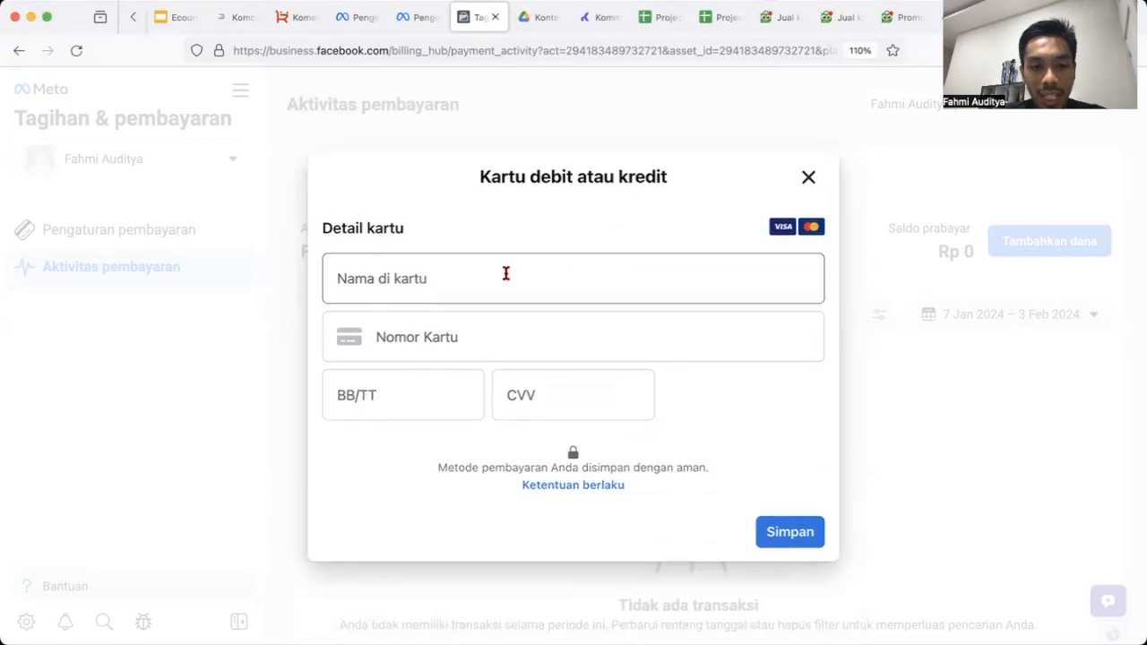
click(438, 284)
click(438, 341)
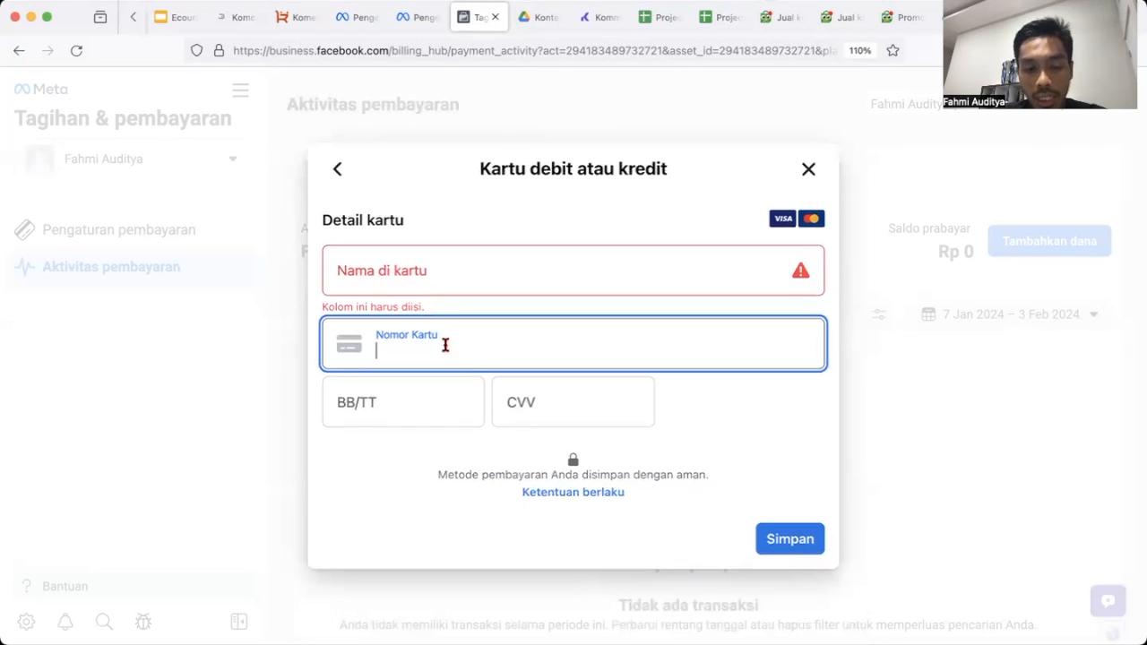
click(421, 391)
click(523, 421)
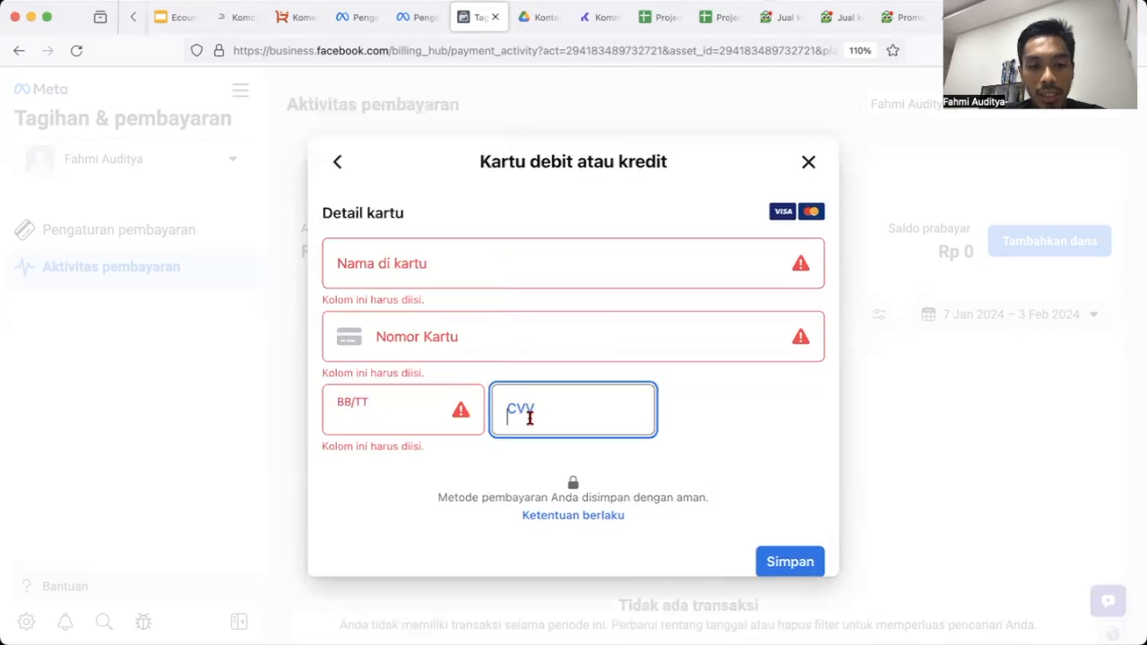
click(415, 404)
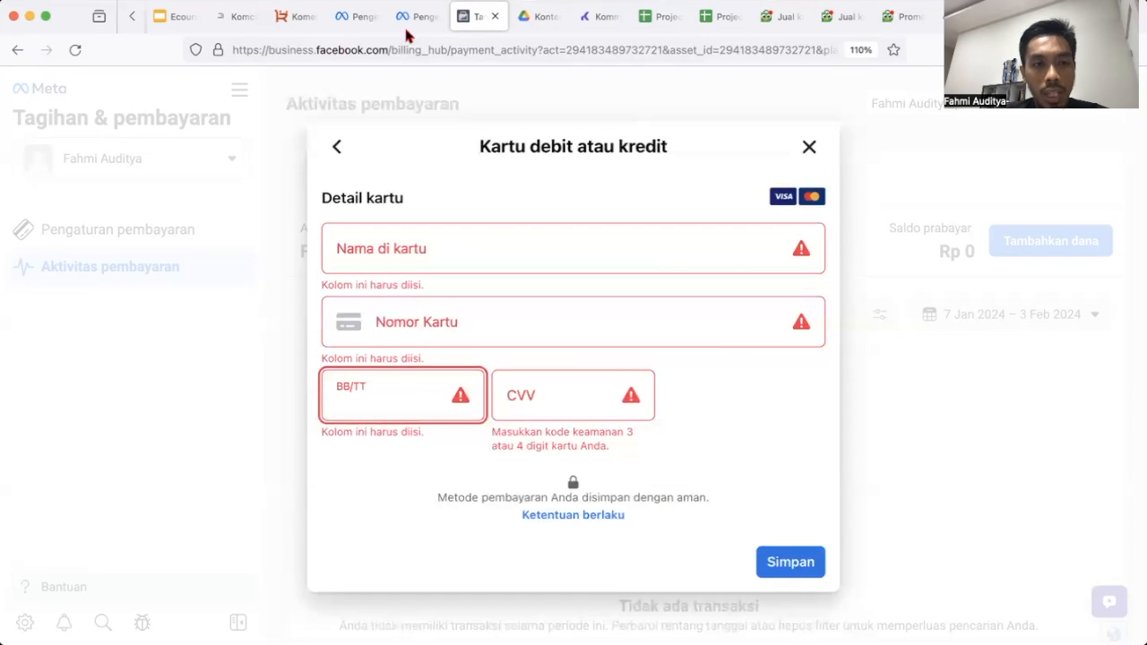
Switch to the Komcards site and open the Daftar Komcards sign-up form.
click(238, 26)
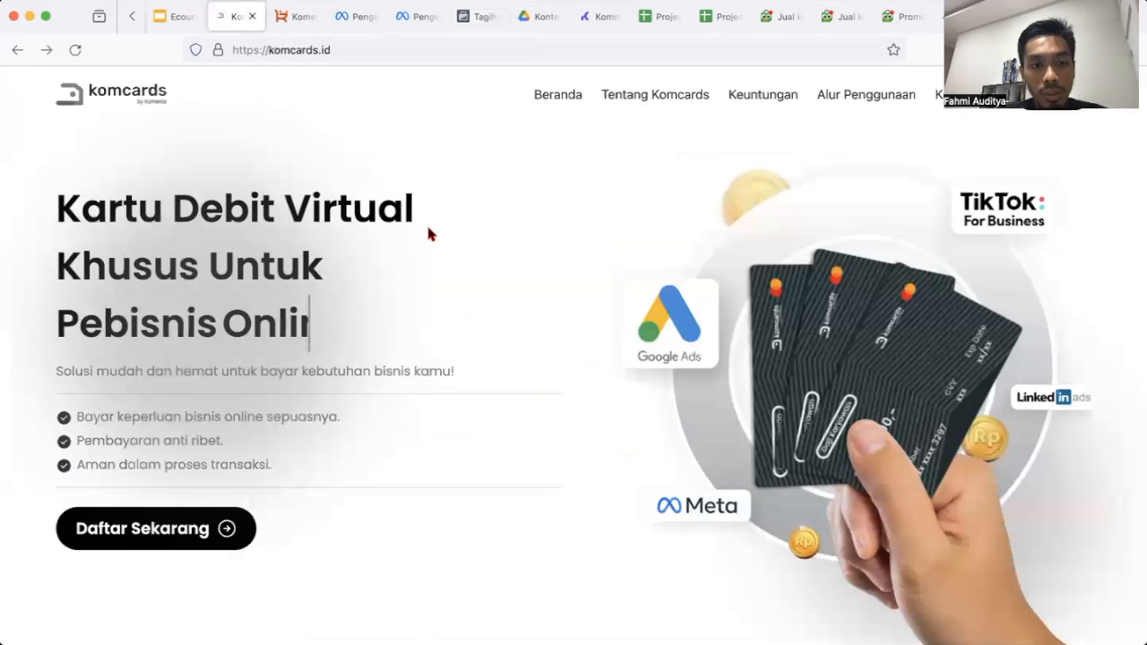
scroll(427, 349, down, 1)
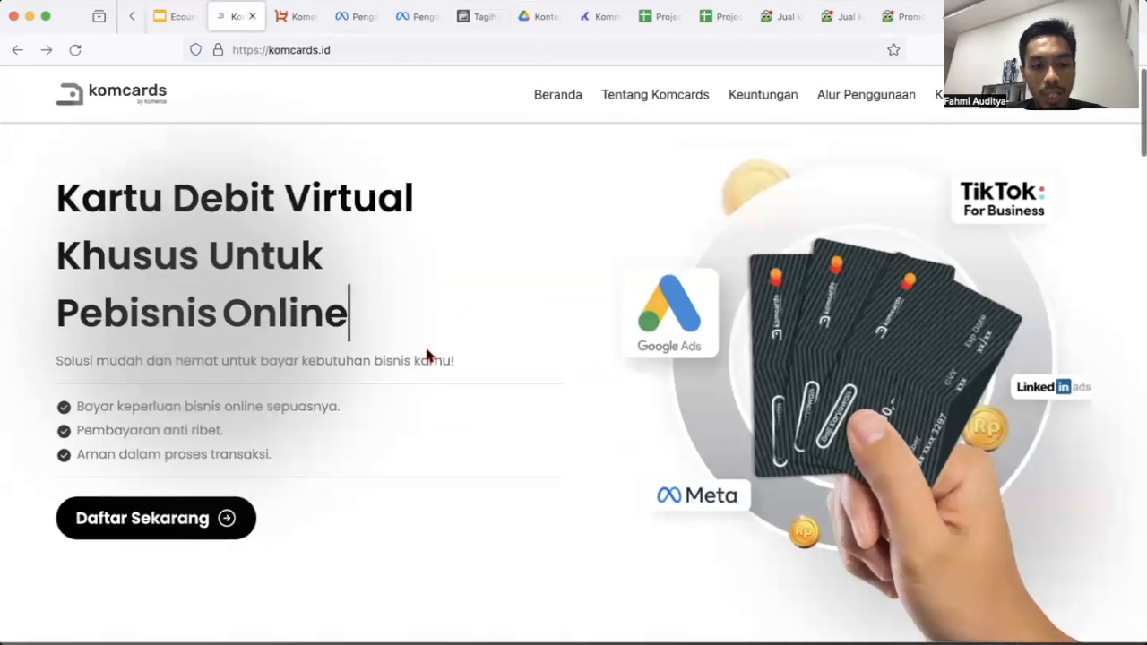
click(199, 529)
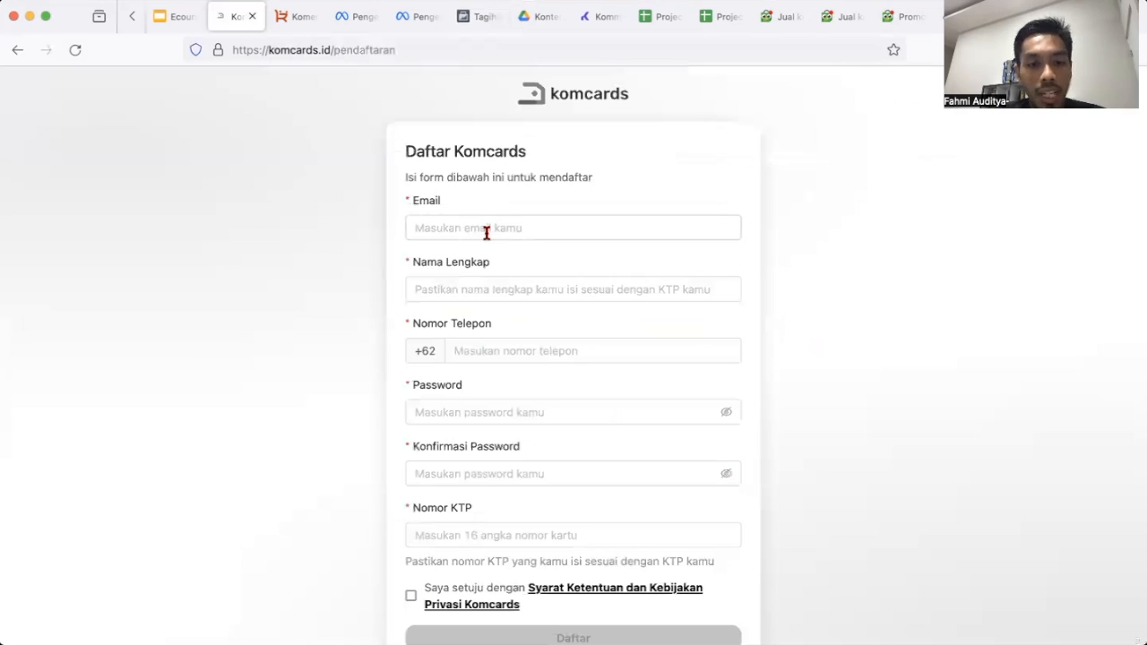
Look over the empty phone, password and KTP fields of the registration form.
click(495, 350)
scroll(497, 359, down, 1)
scroll(497, 358, down, 2)
click(511, 360)
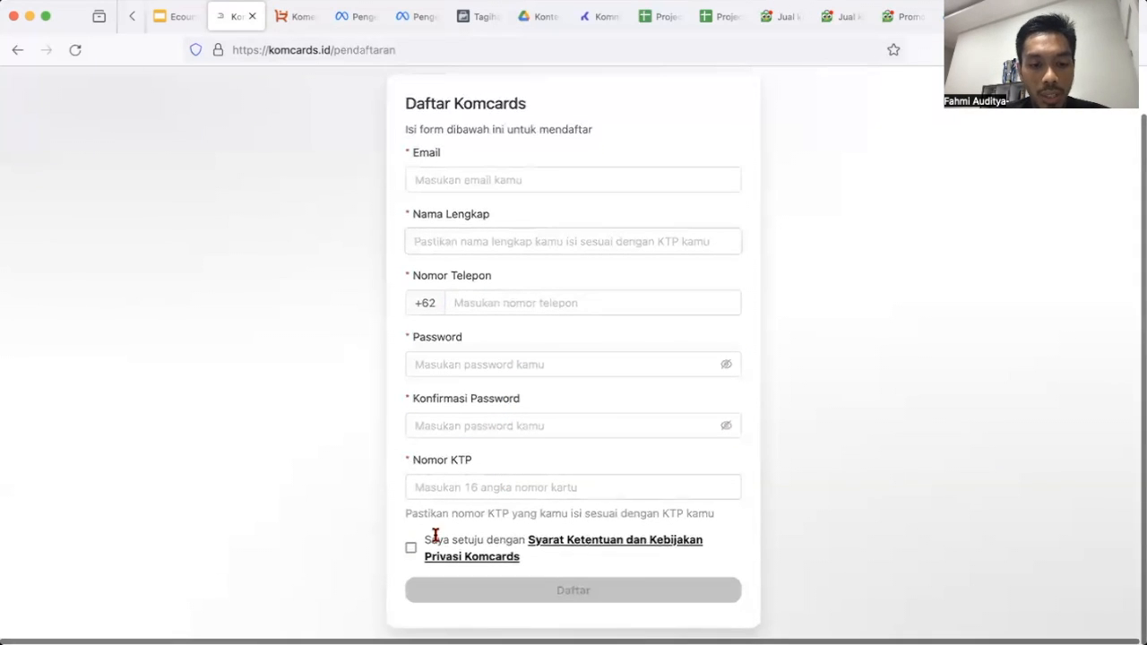
scroll(545, 399, up, 1)
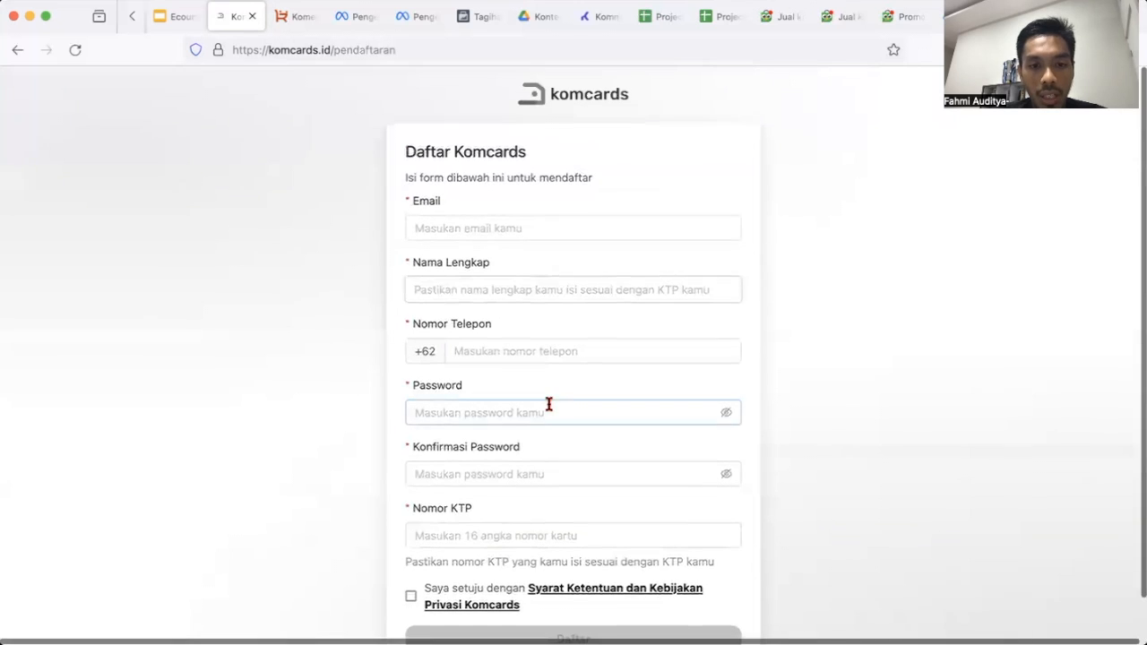
scroll(542, 434, down, 1)
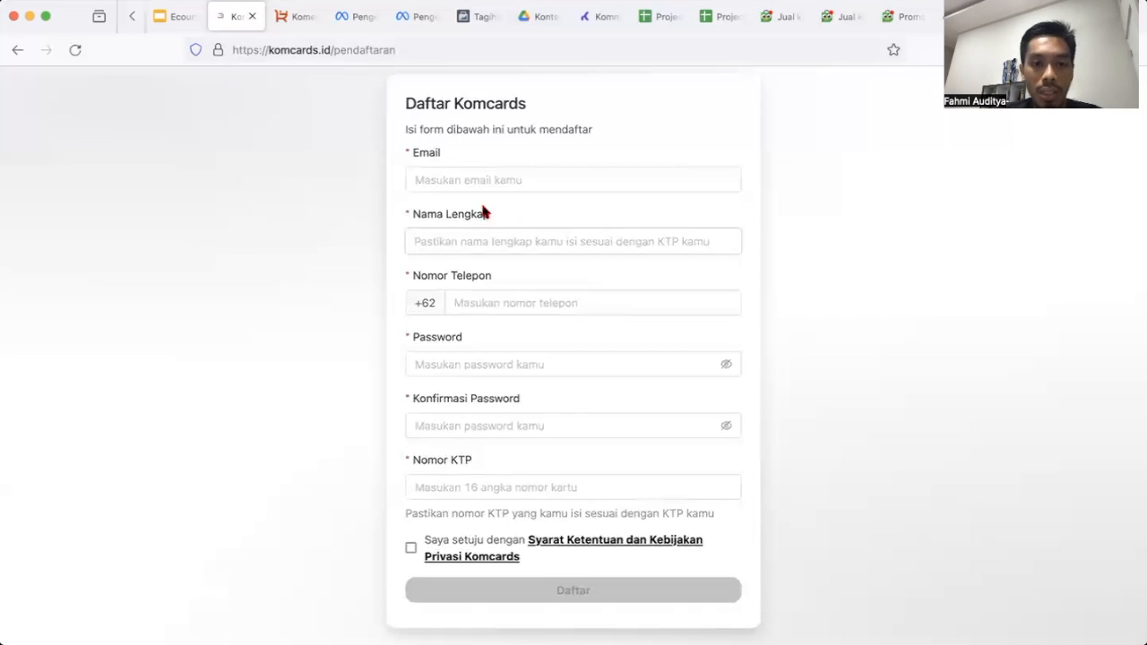
scroll(487, 277, down, 1)
scroll(491, 292, up, 1)
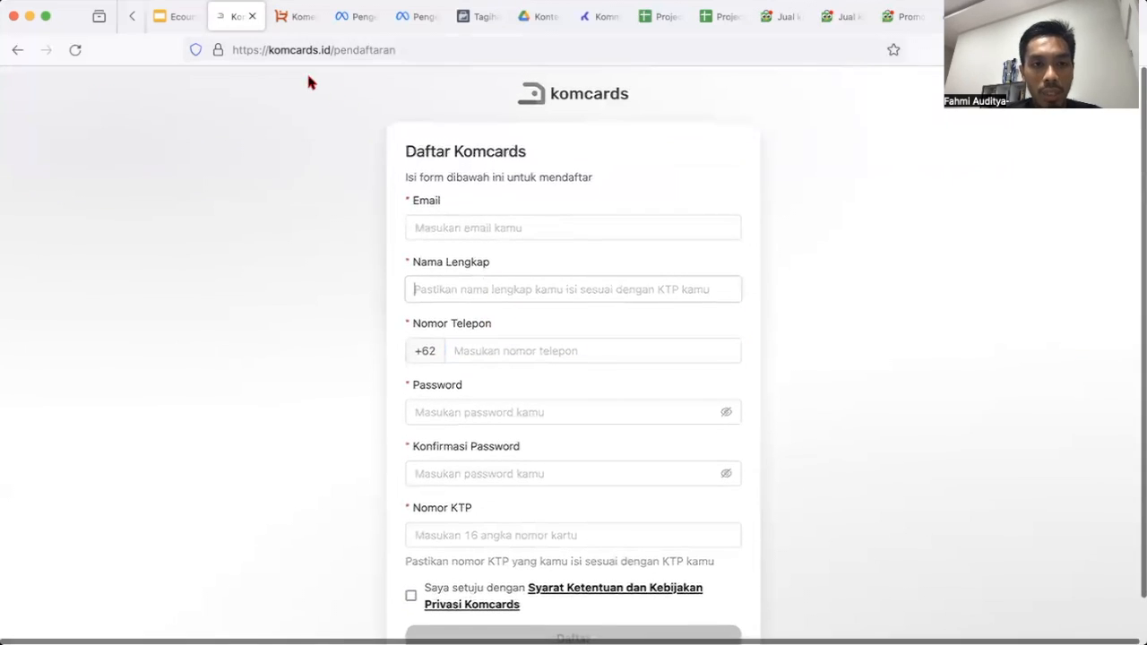
scroll(471, 254, down, 1)
scroll(466, 237, up, 1)
click(301, 26)
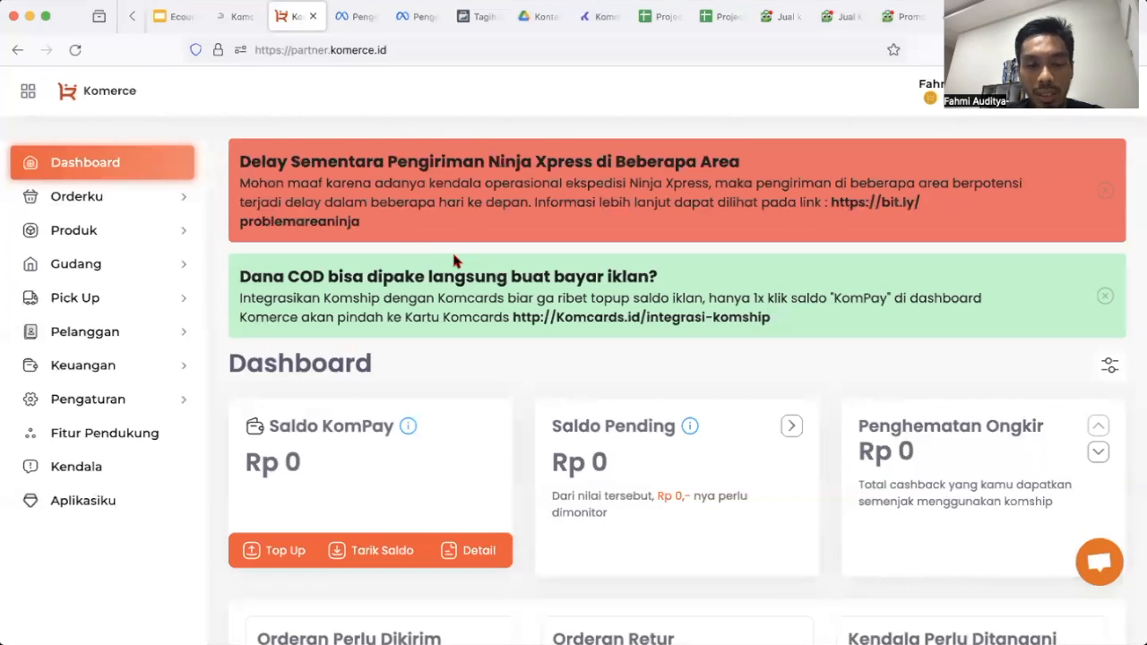
click(234, 16)
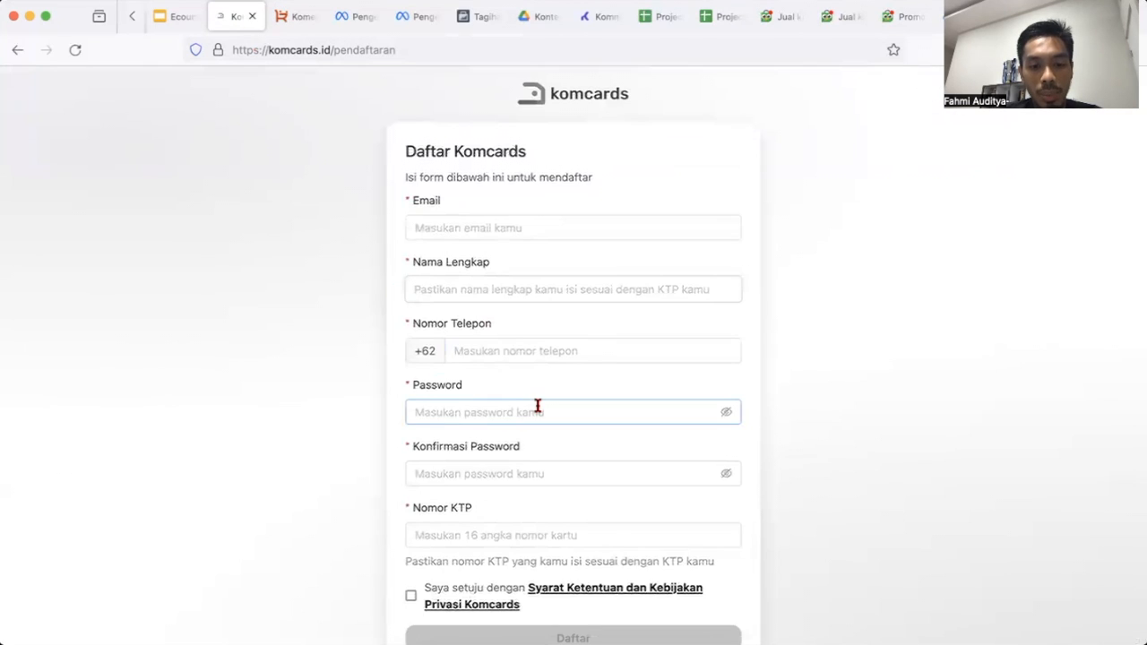
Switch to the Komerce Partner dashboard and review its Rp 0 KomPay and pending balances.
click(299, 18)
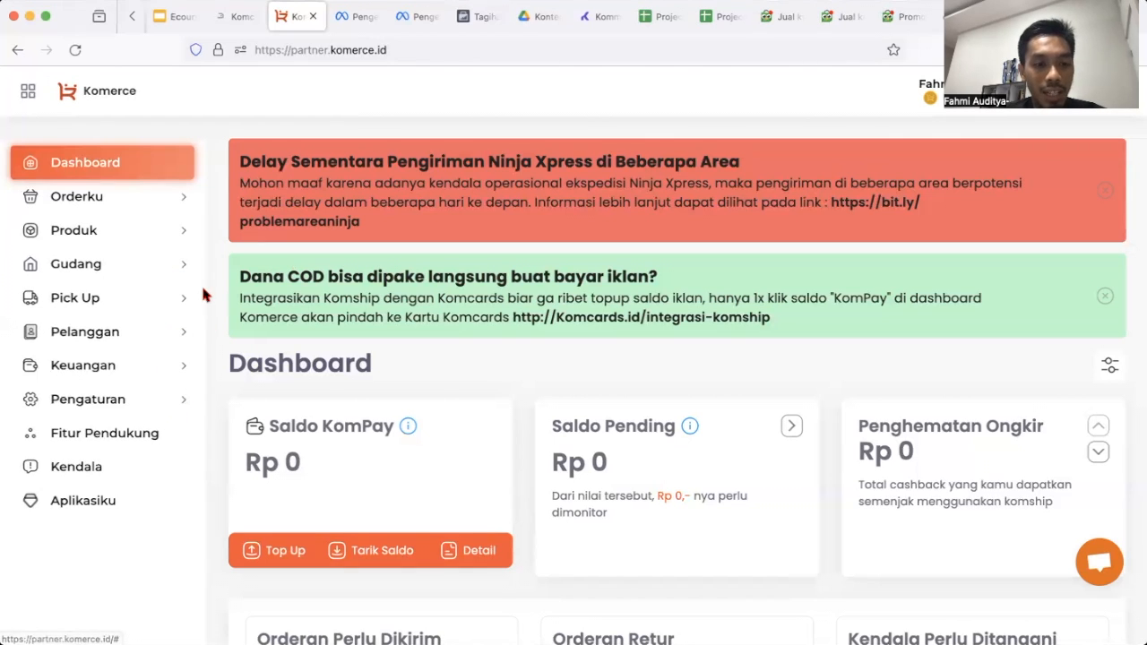
scroll(296, 367, down, 5)
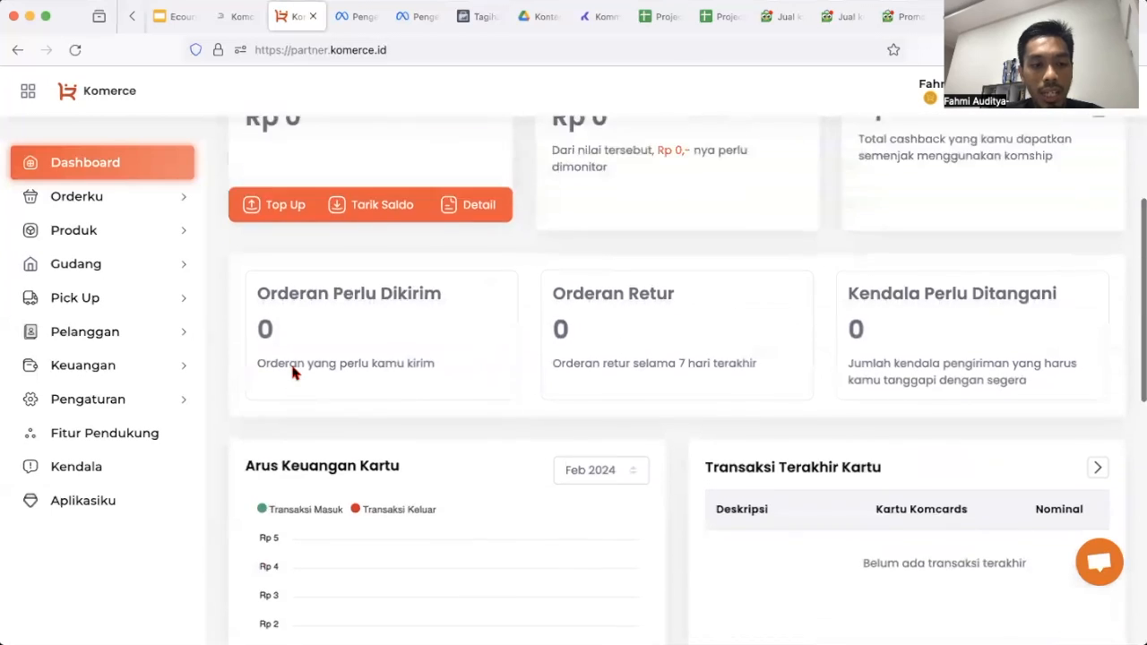
scroll(296, 372, up, 5)
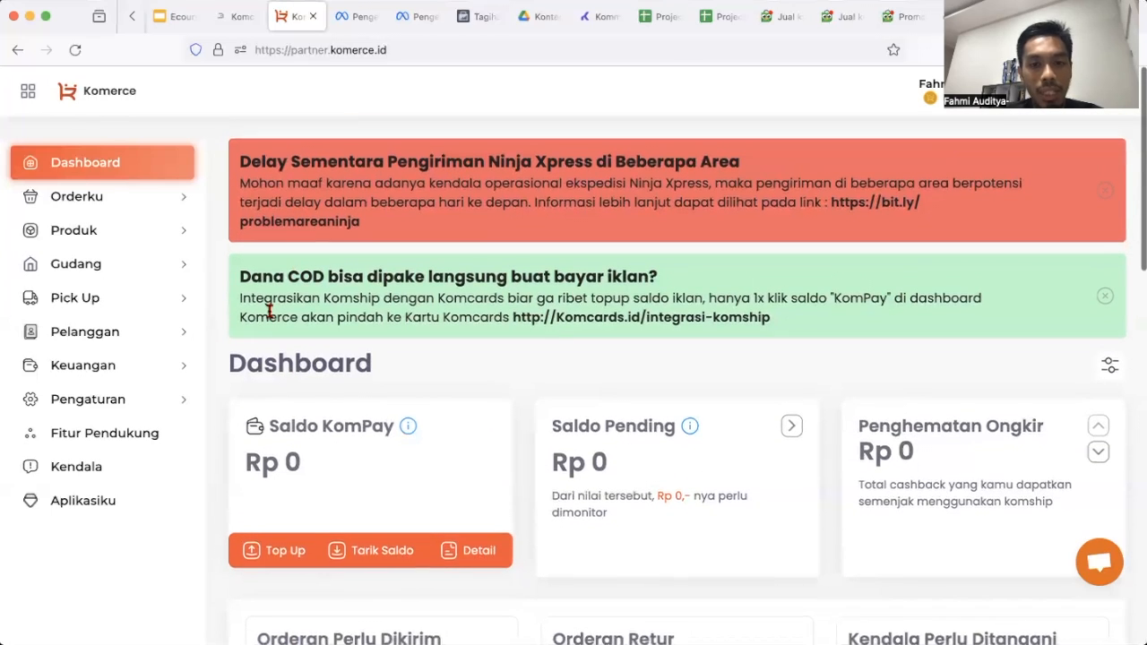
click(152, 369)
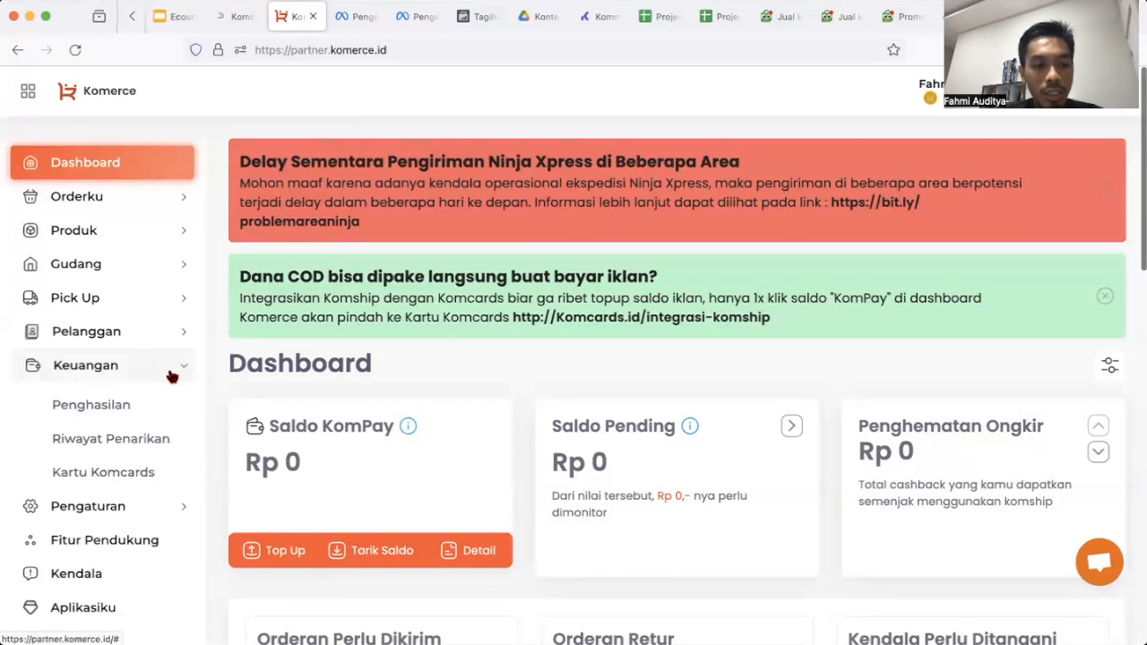
click(149, 471)
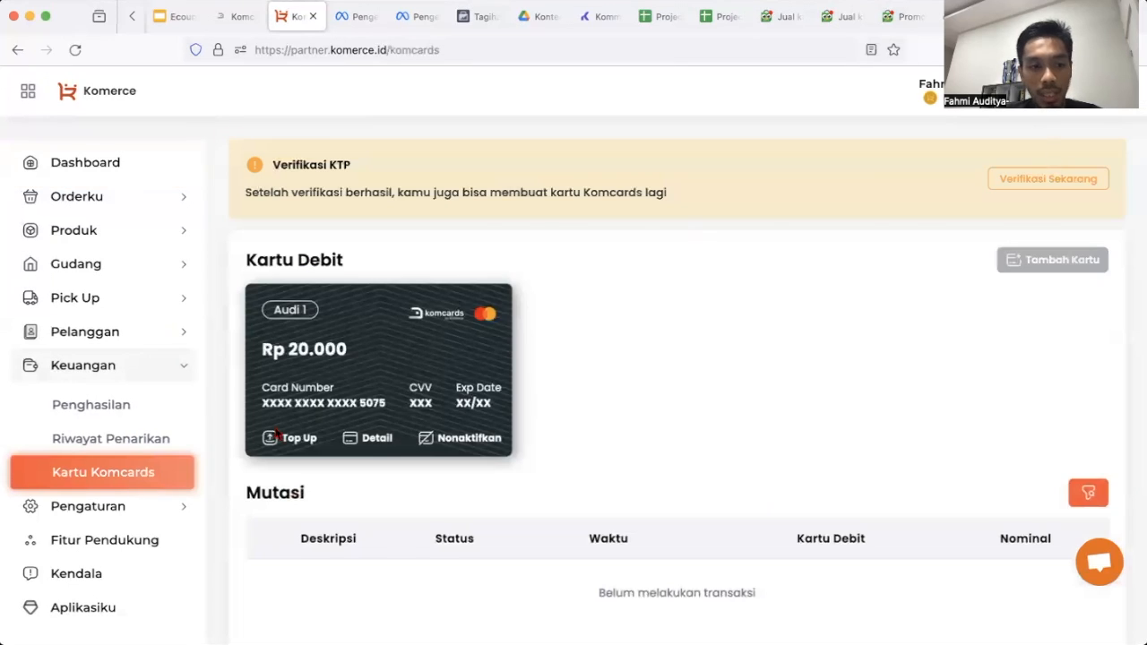
click(122, 405)
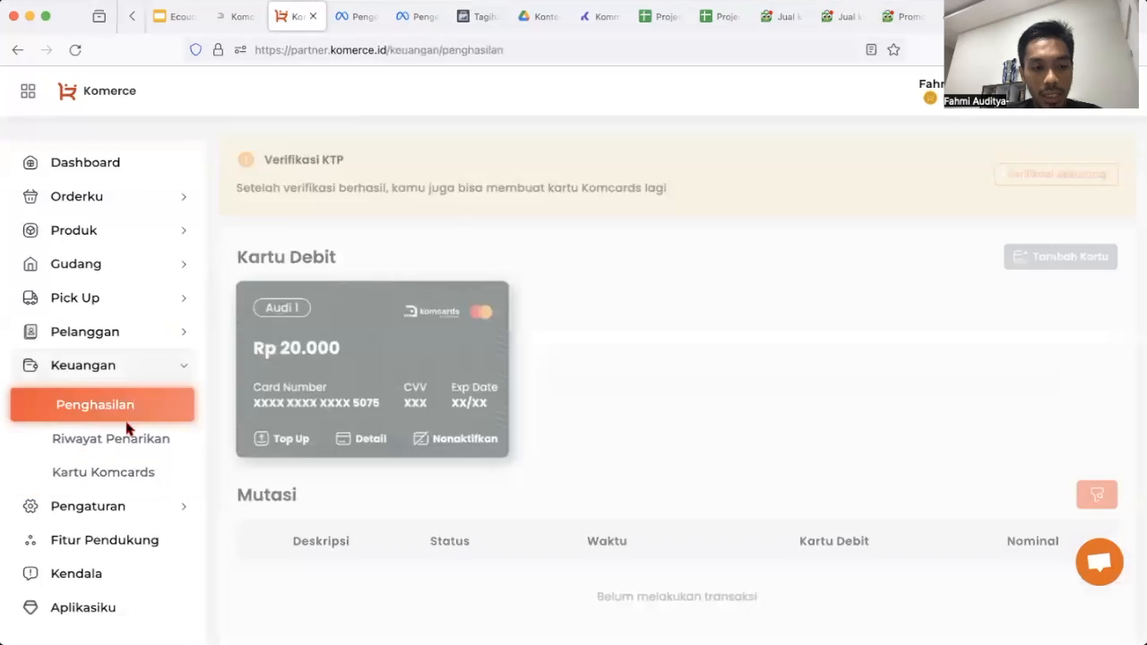
click(136, 473)
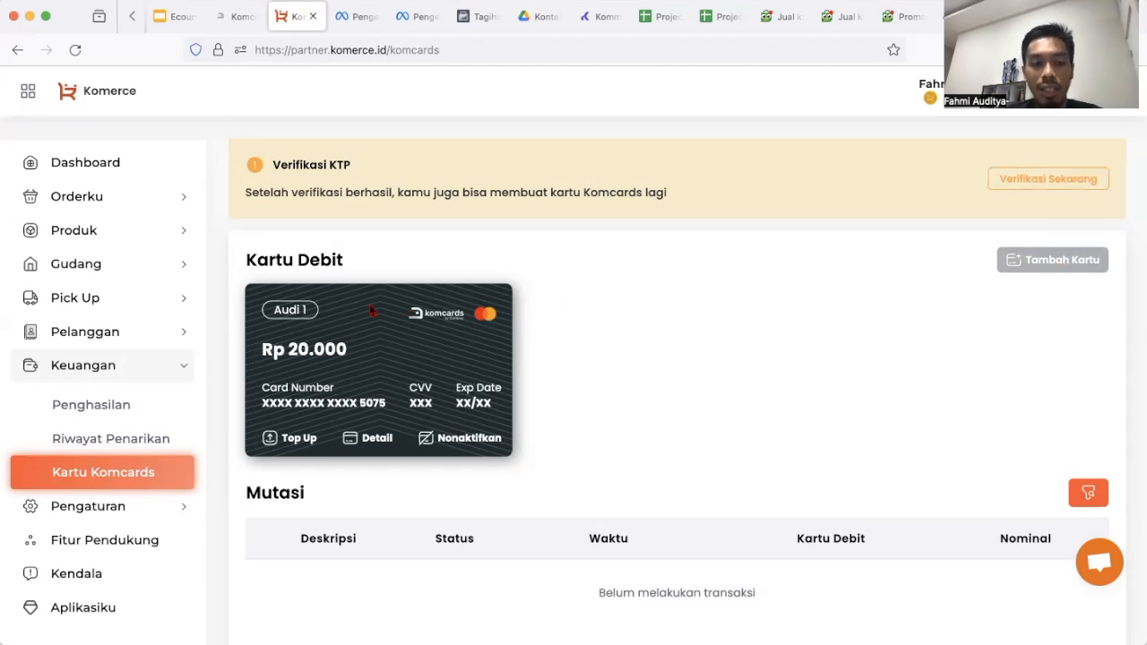
click(110, 174)
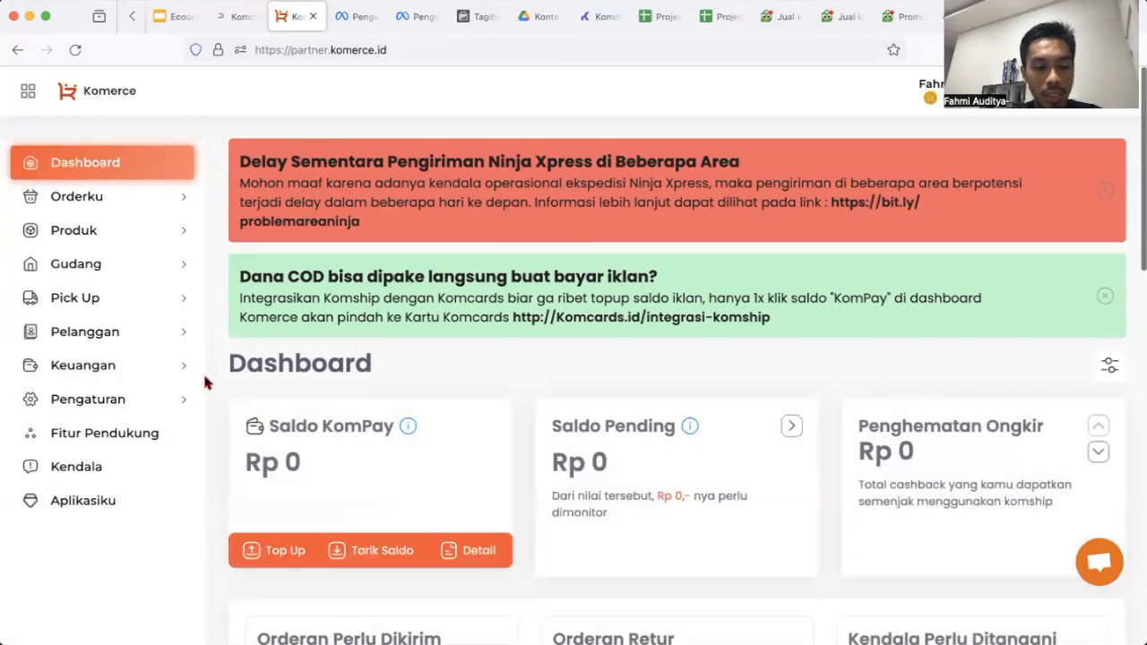
scroll(269, 510, down, 1)
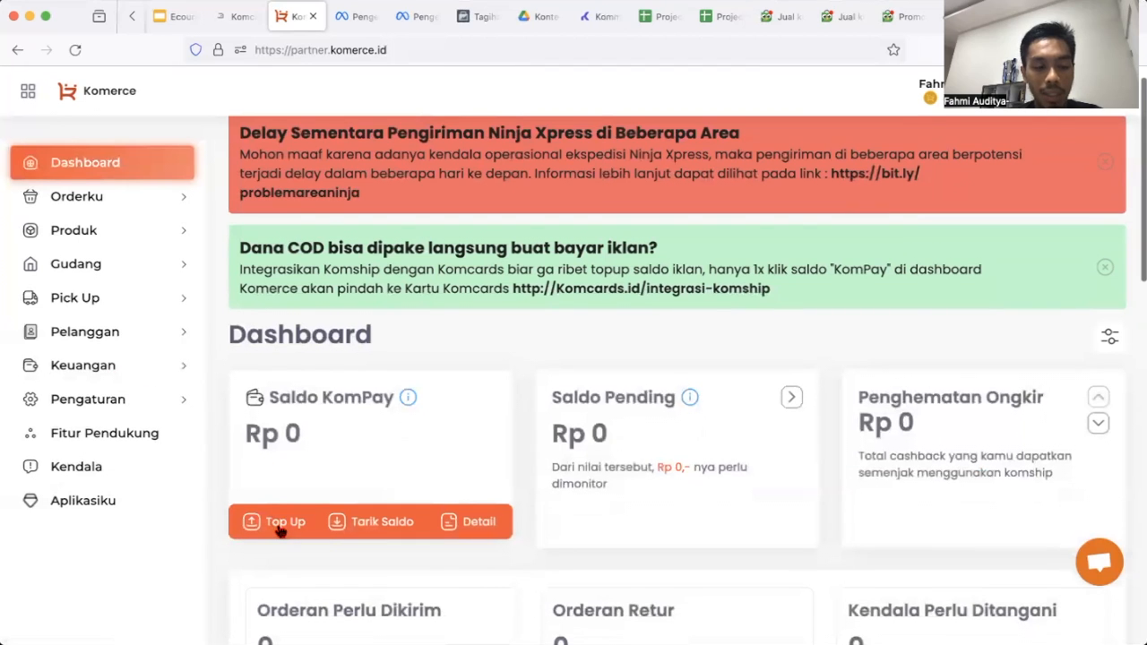
Start and cancel a KomPay top-up, then open Kartu Komcards under Keuangan.
click(280, 529)
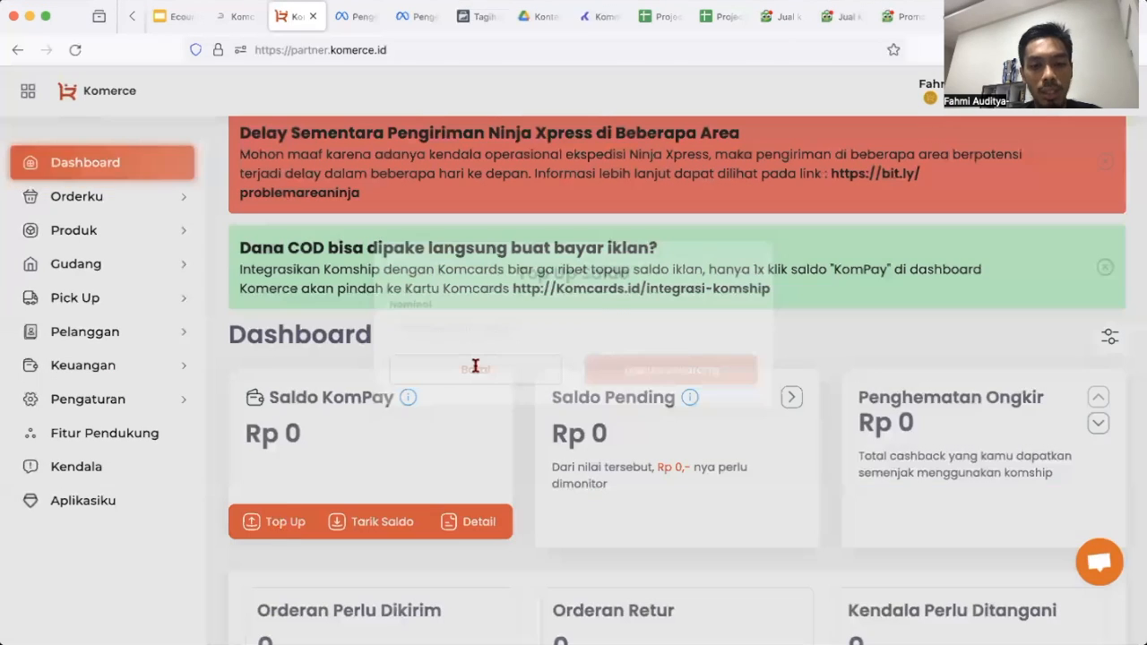
click(484, 405)
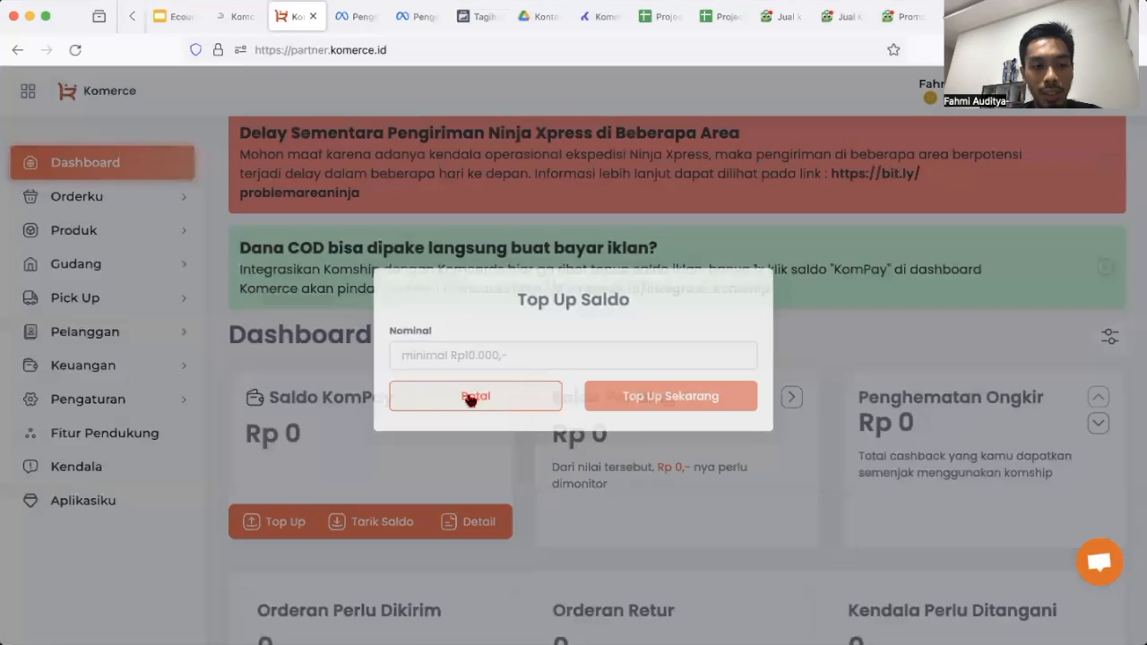
click(107, 368)
click(132, 473)
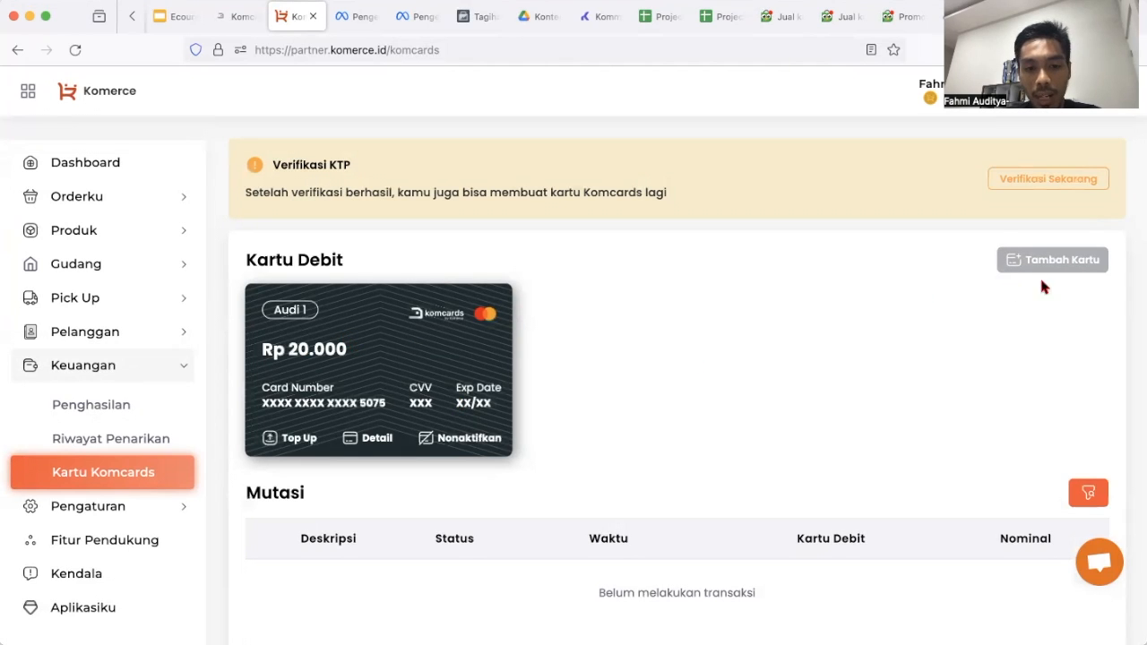
scroll(607, 442, down, 1)
scroll(608, 444, up, 1)
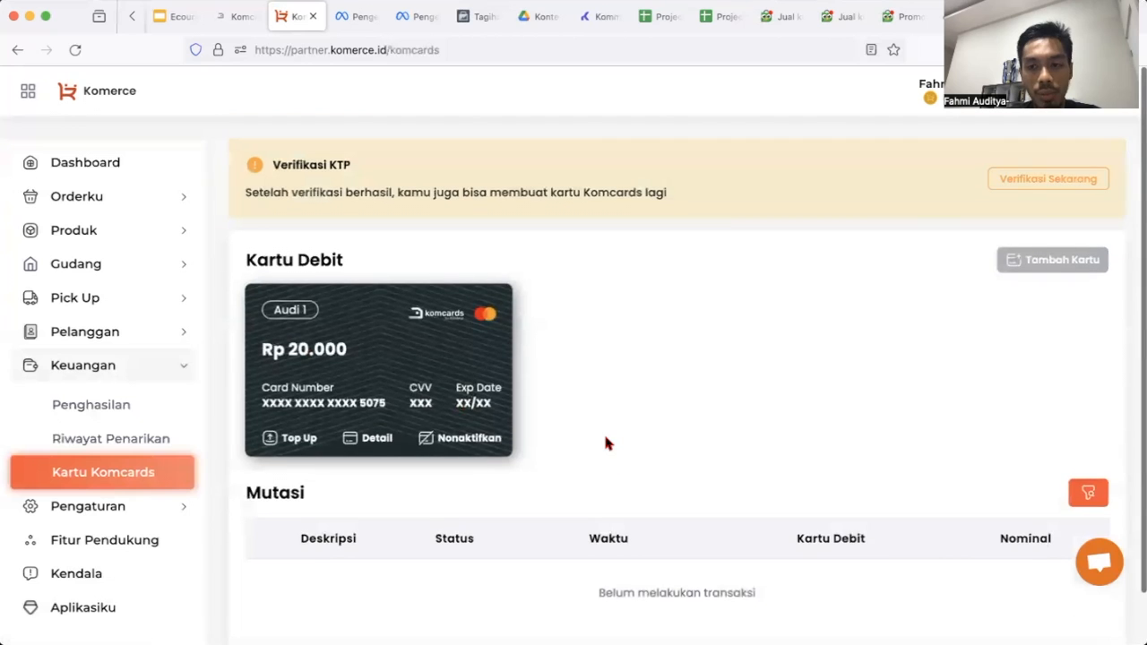
click(1027, 180)
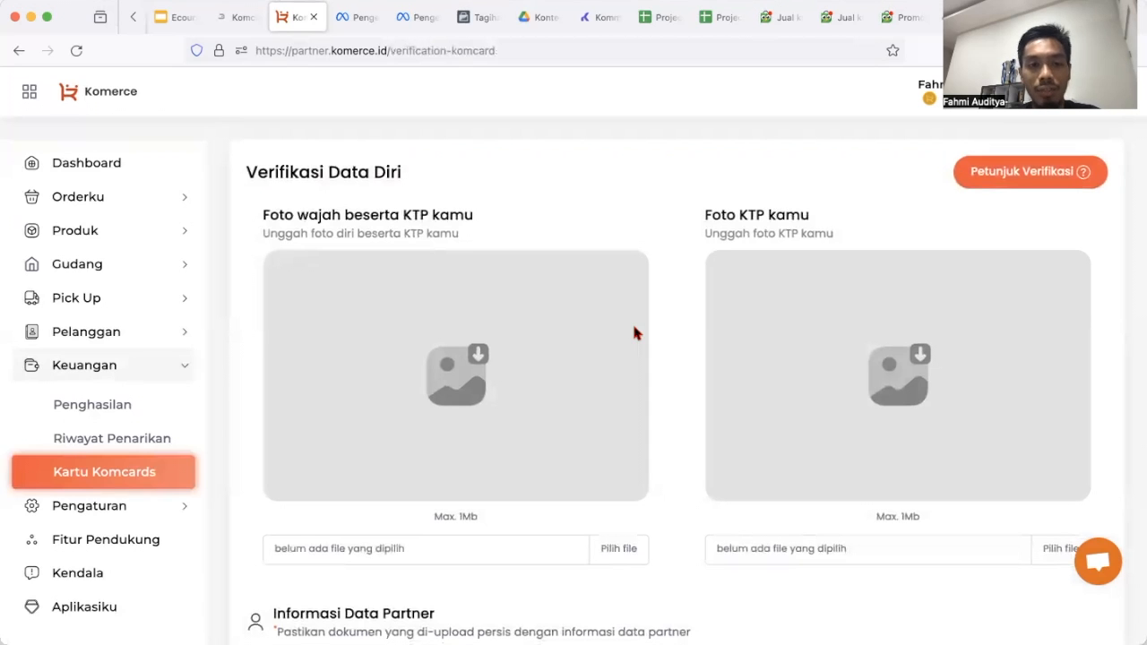
scroll(638, 336, down, 1)
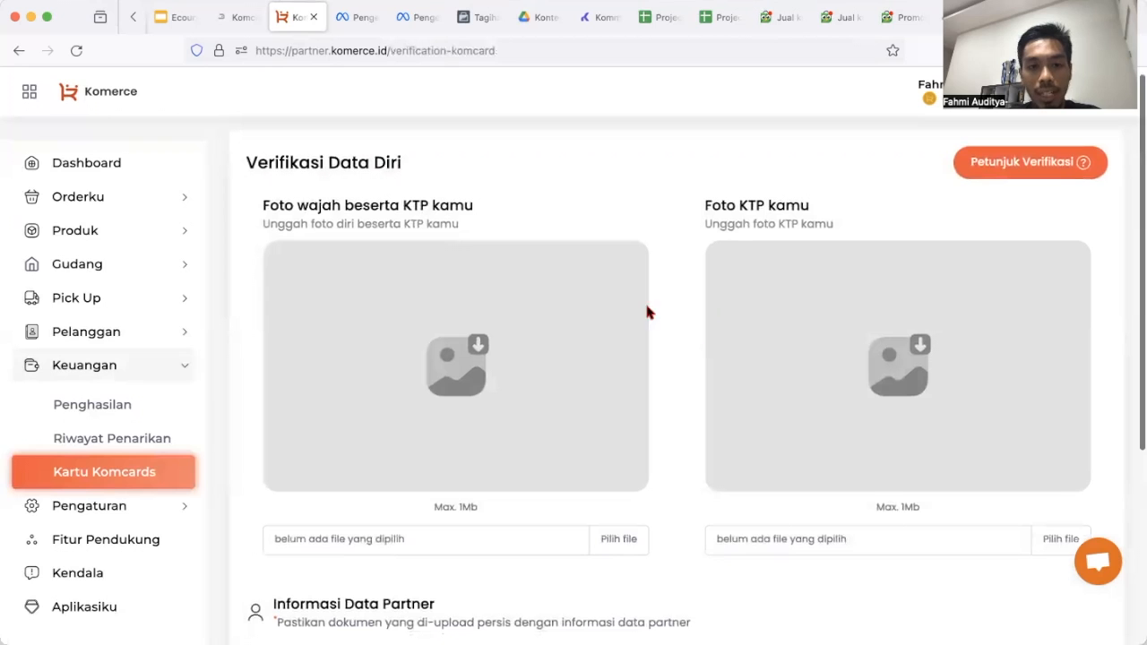
scroll(576, 289, up, 1)
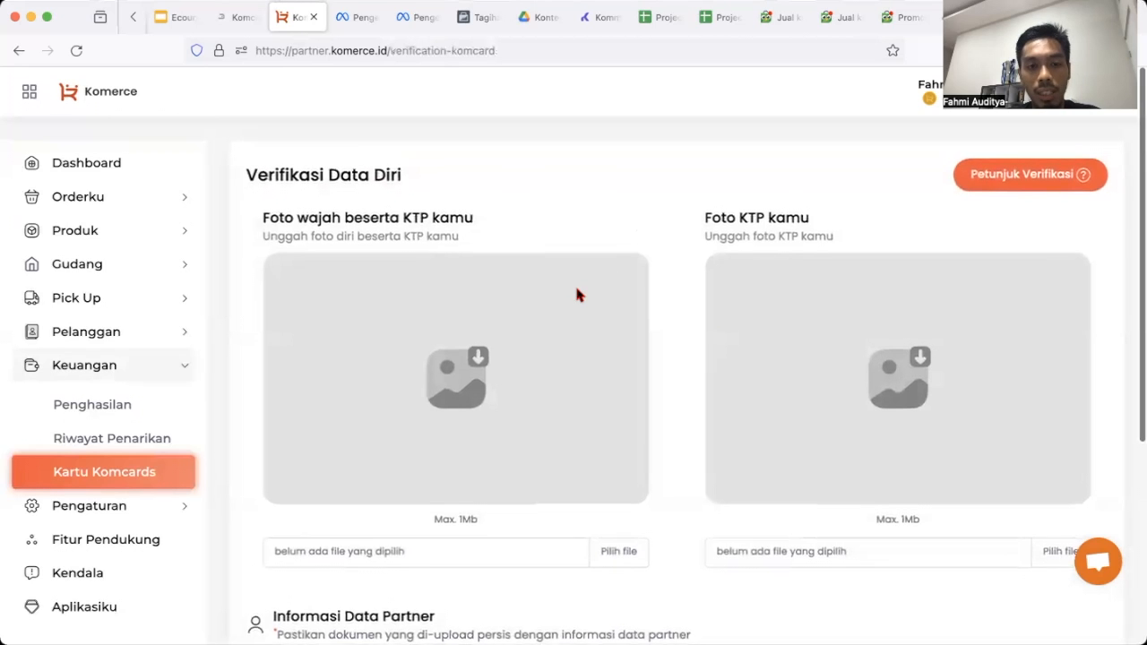
click(19, 52)
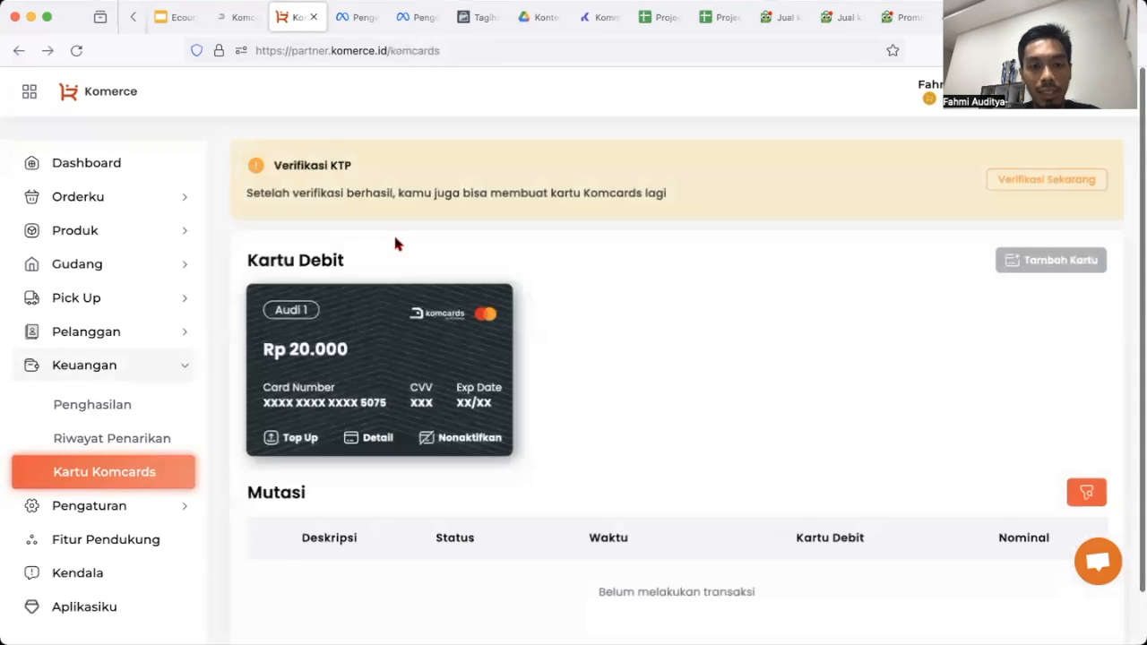
Return to the Meta card form and check the CVV field, dismissing autofill suggestions.
click(363, 31)
click(405, 32)
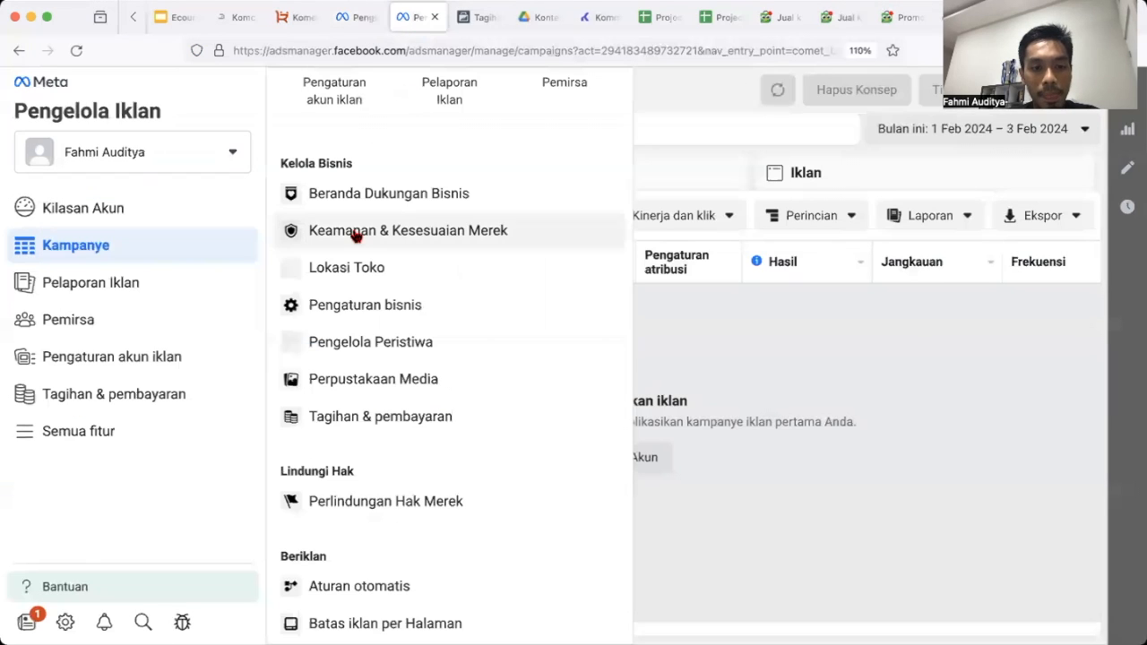
click(480, 17)
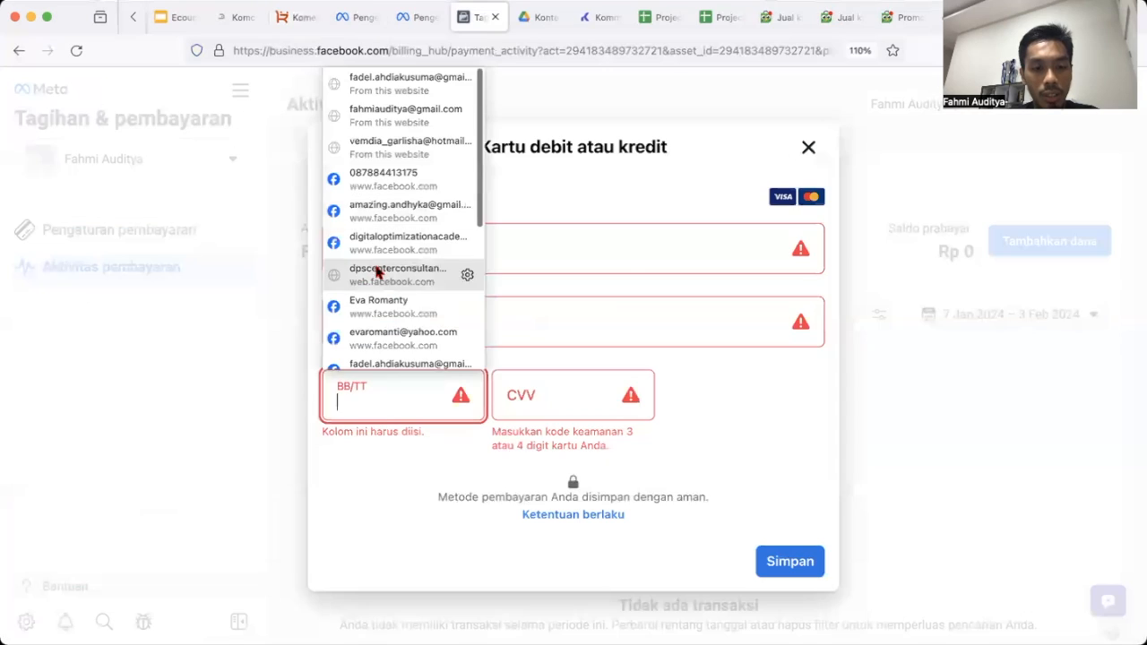
click(524, 397)
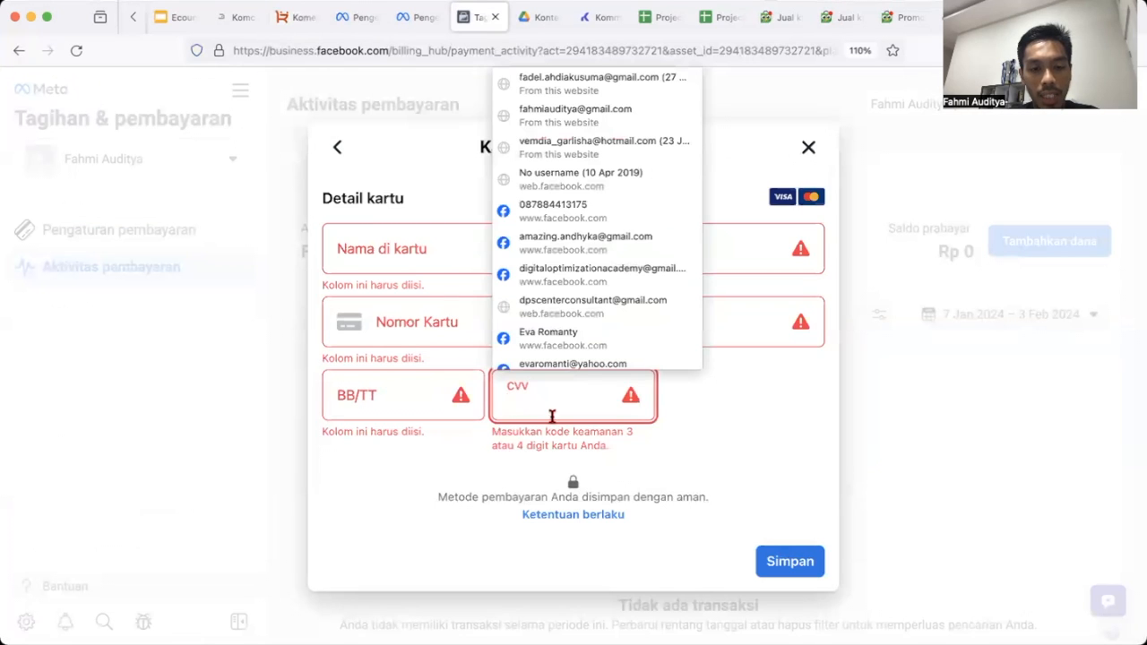
click(380, 454)
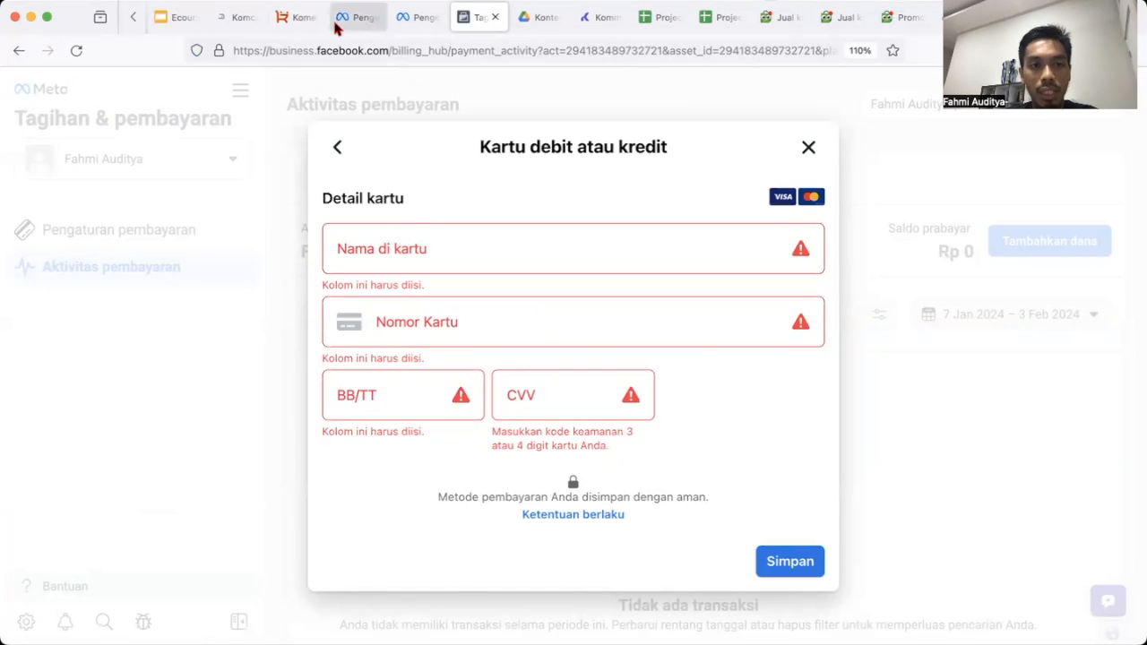
Open the Komcards virtual card's details, skip KTP verification, and select the card number.
click(300, 17)
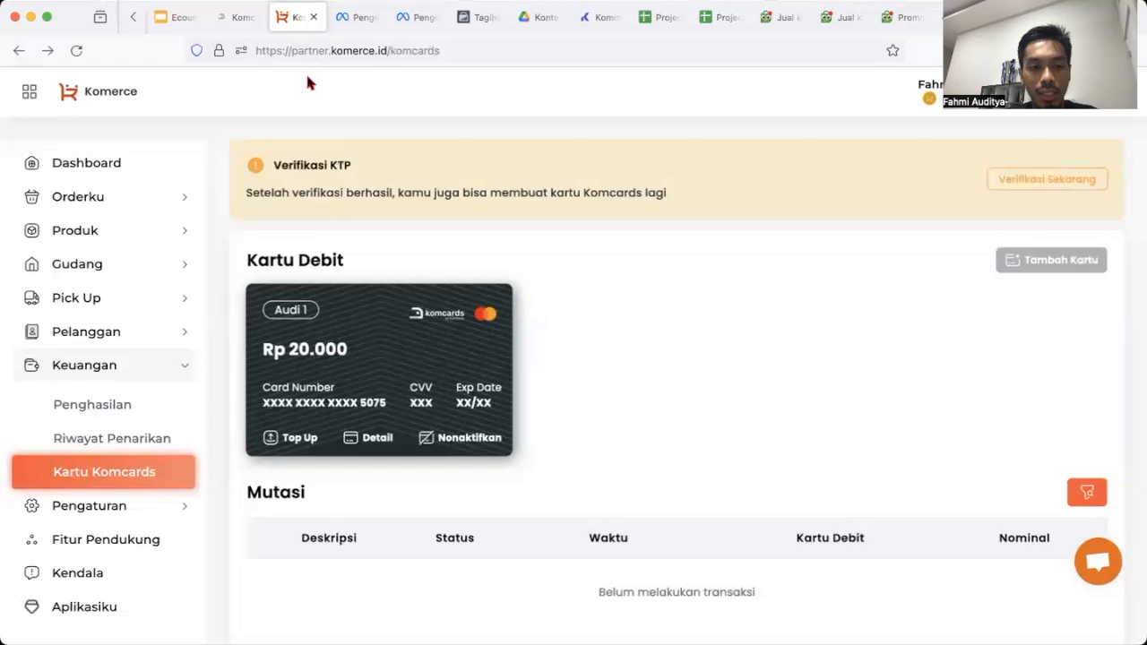
click(377, 437)
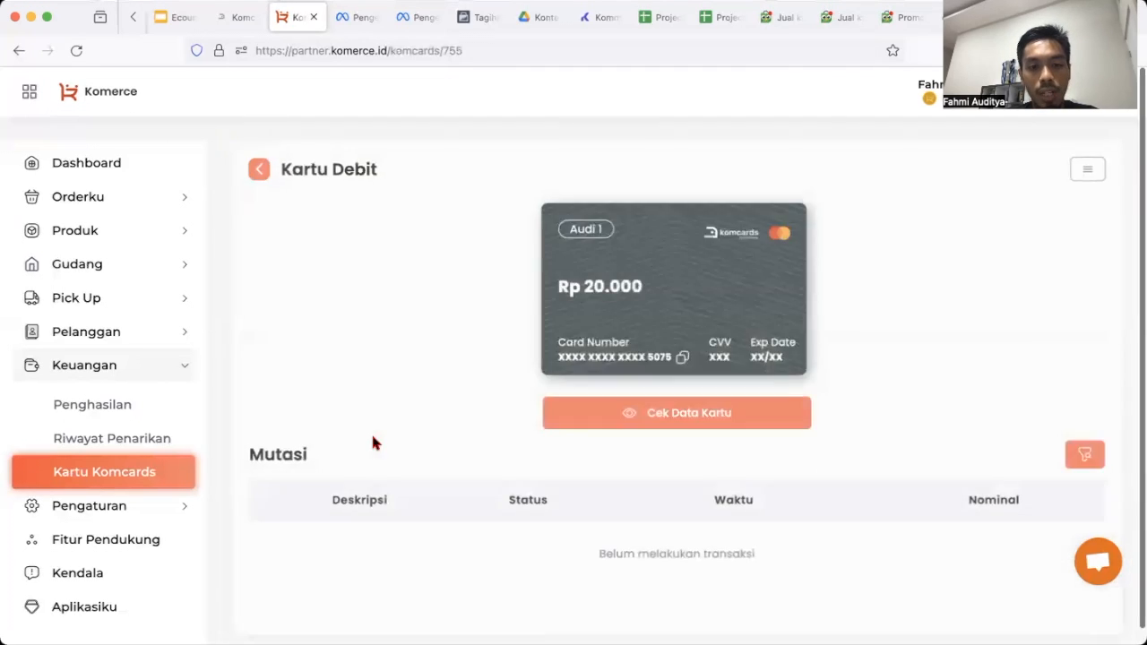
click(678, 422)
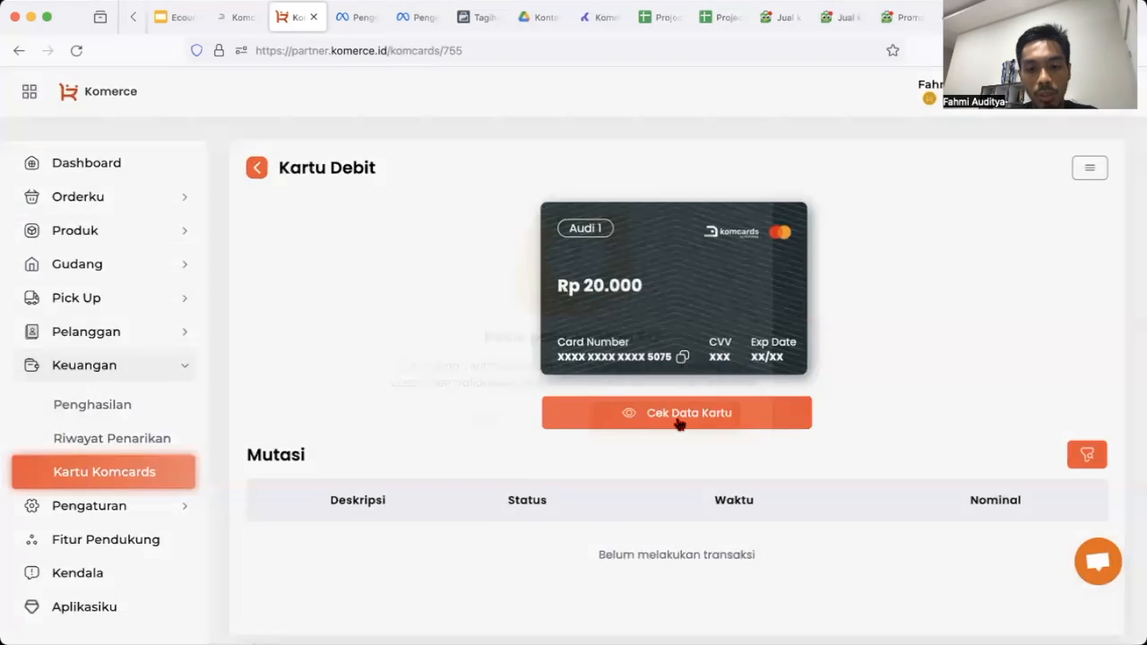
click(507, 456)
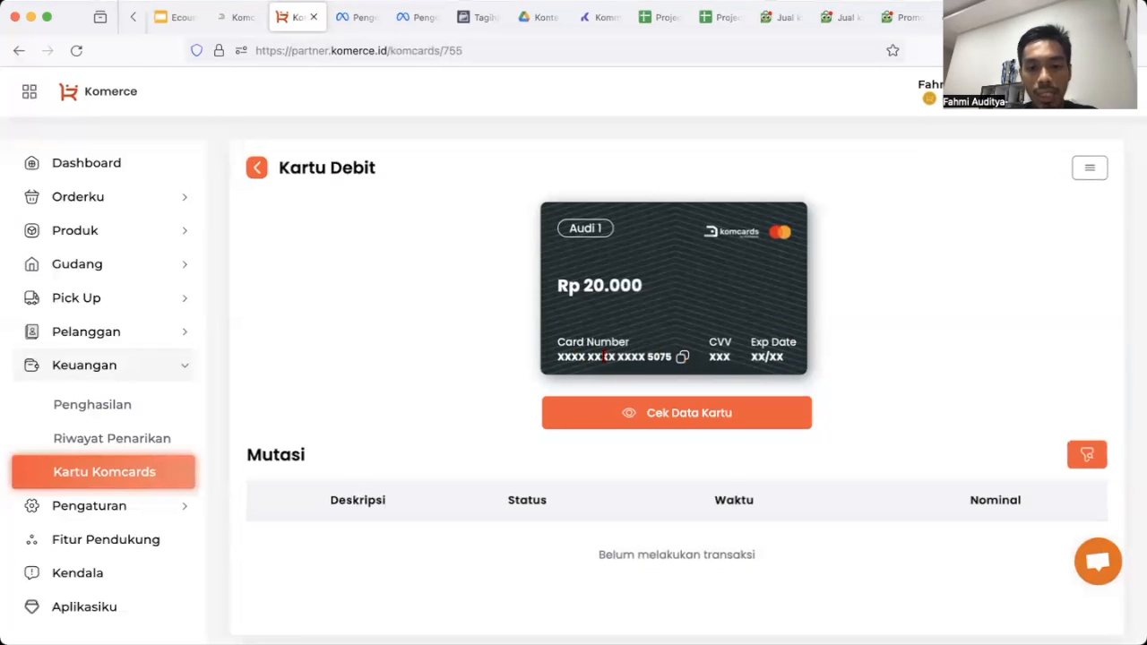
double_click(591, 356)
triple_click(589, 356)
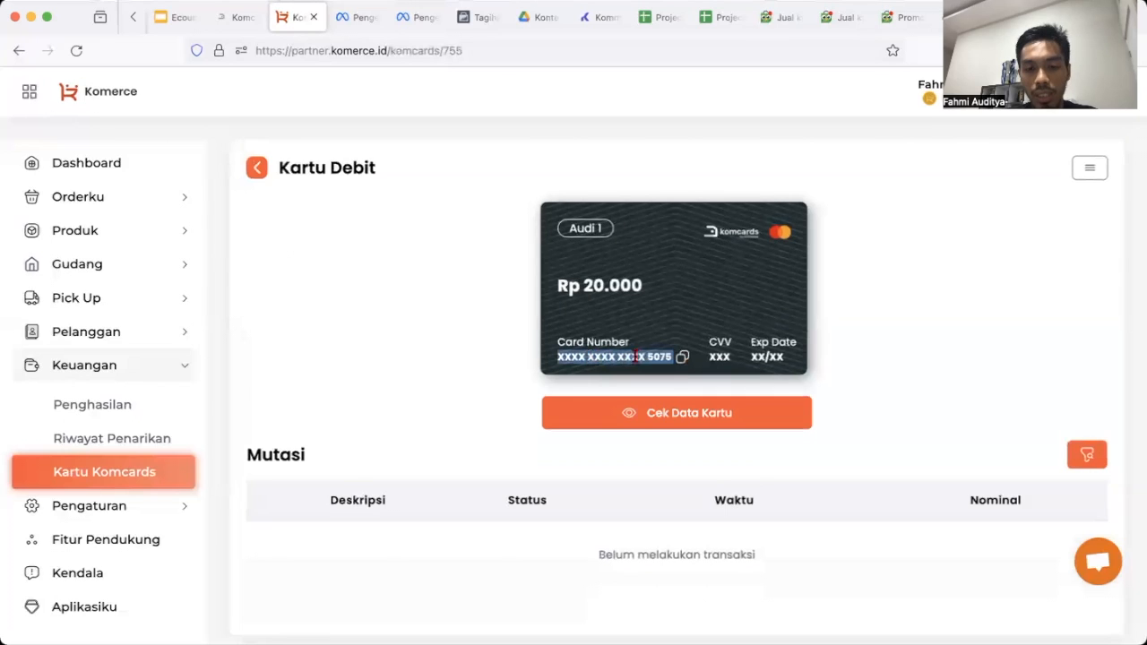
Compare the Meta card form with the Komcards card across tabs, then close the form.
click(475, 17)
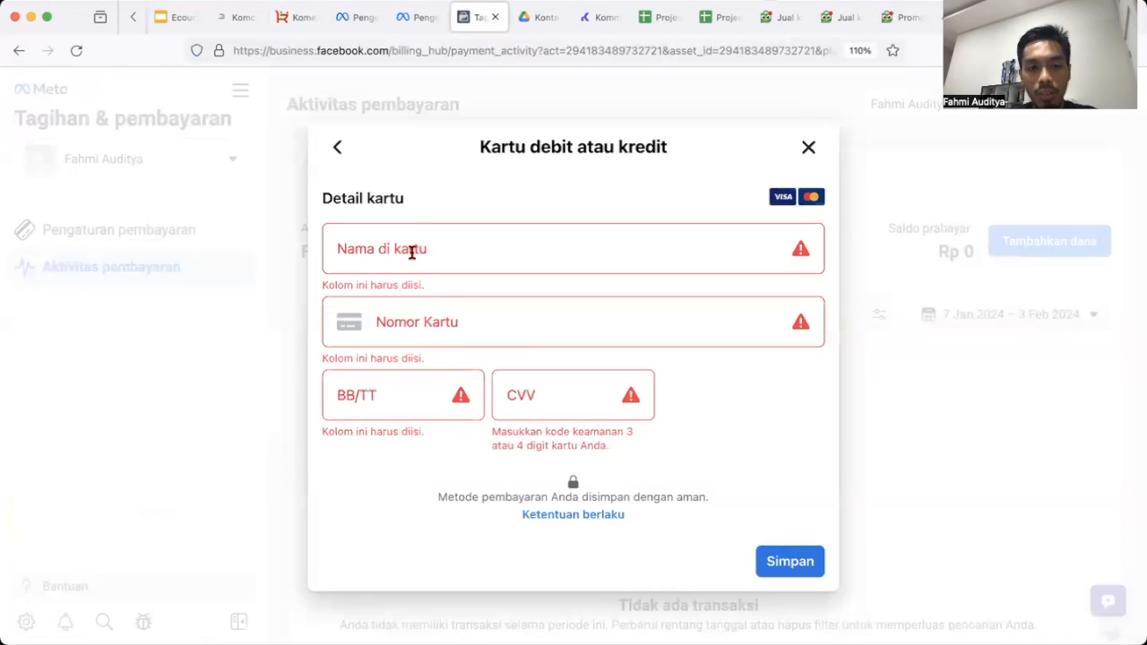
click(456, 327)
click(412, 257)
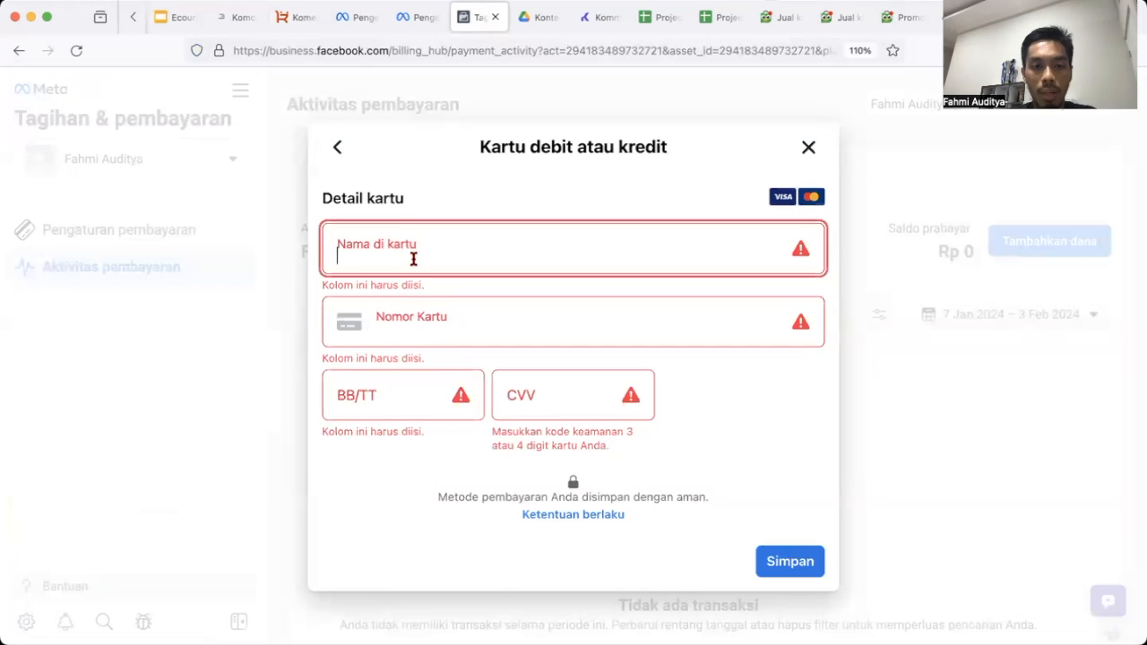
click(358, 17)
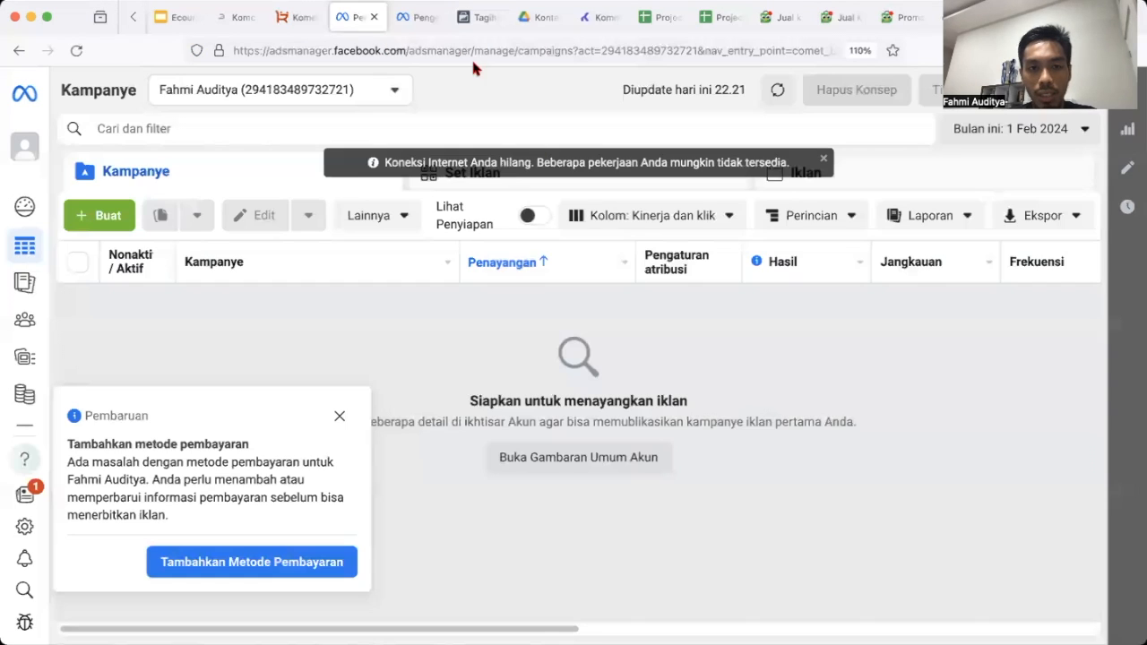
click(303, 20)
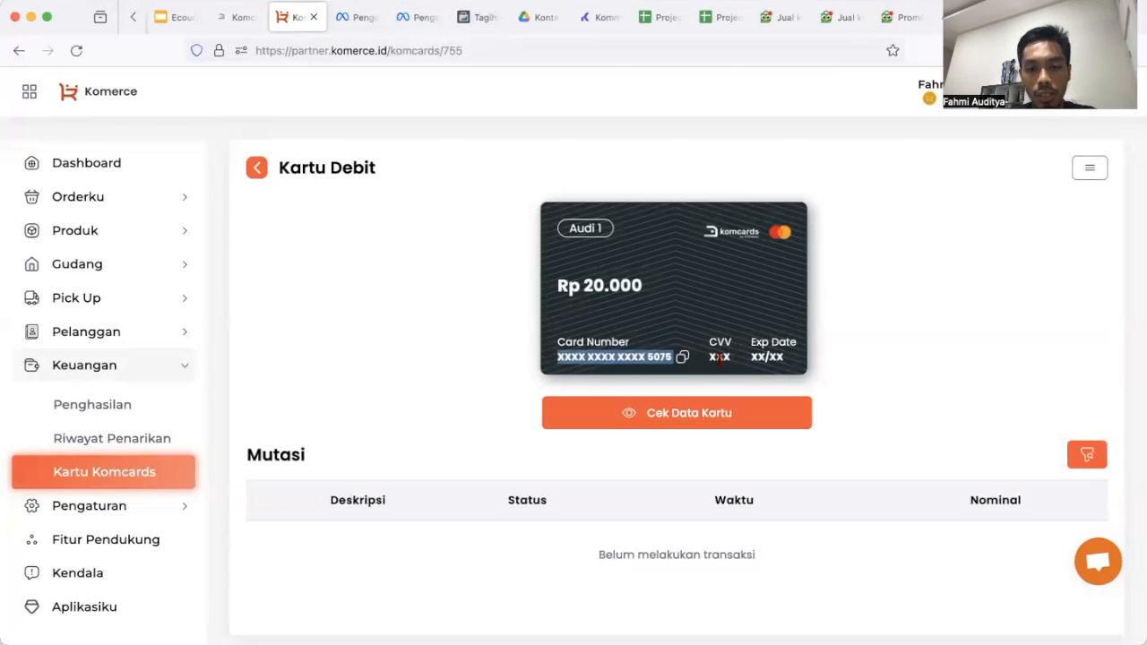
click(479, 17)
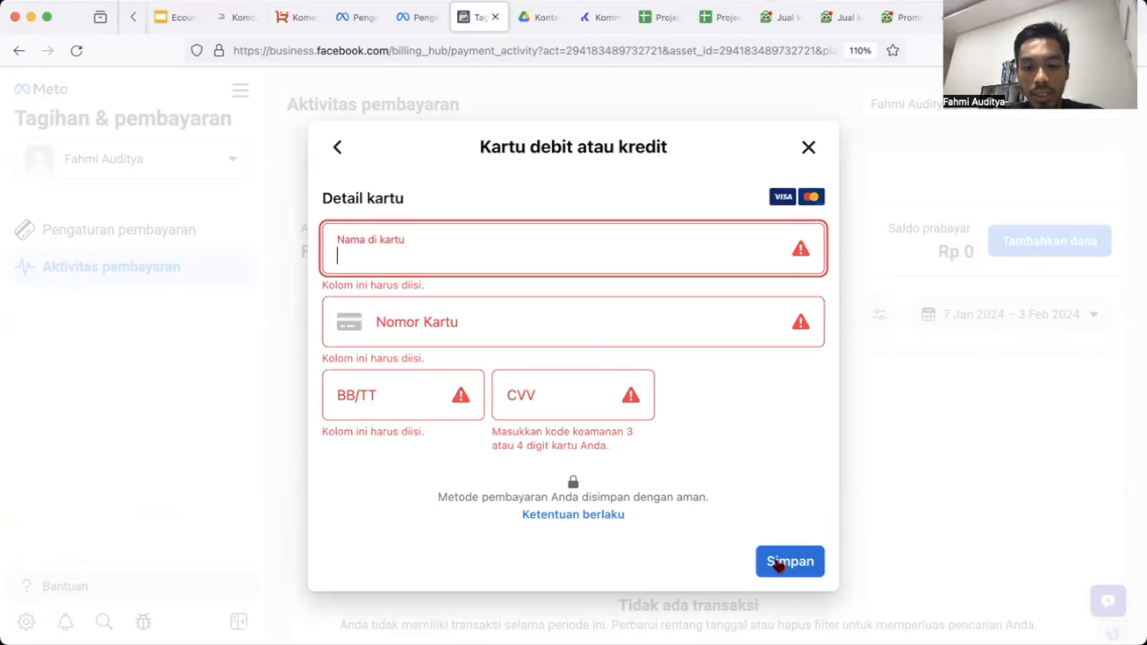
click(249, 24)
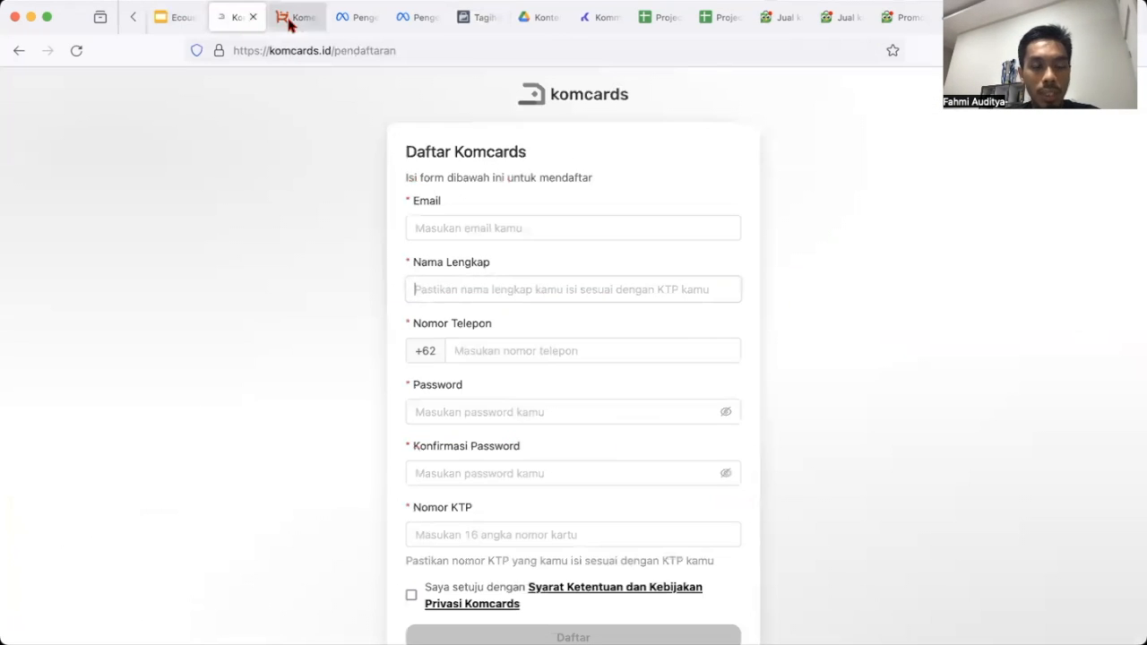
click(291, 20)
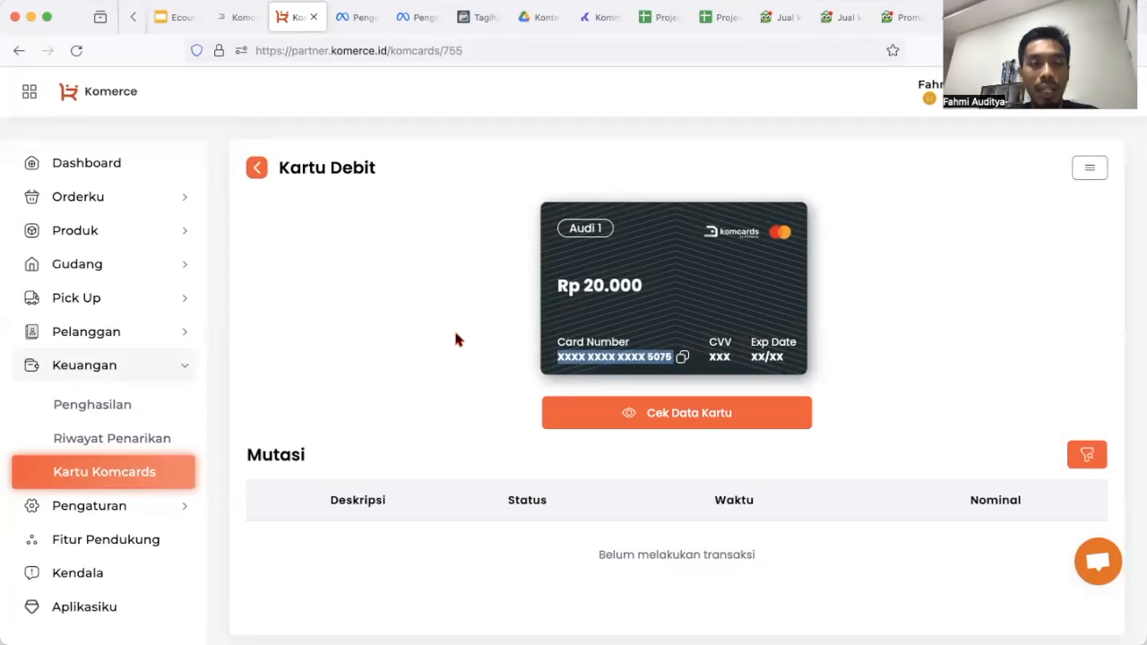
click(473, 30)
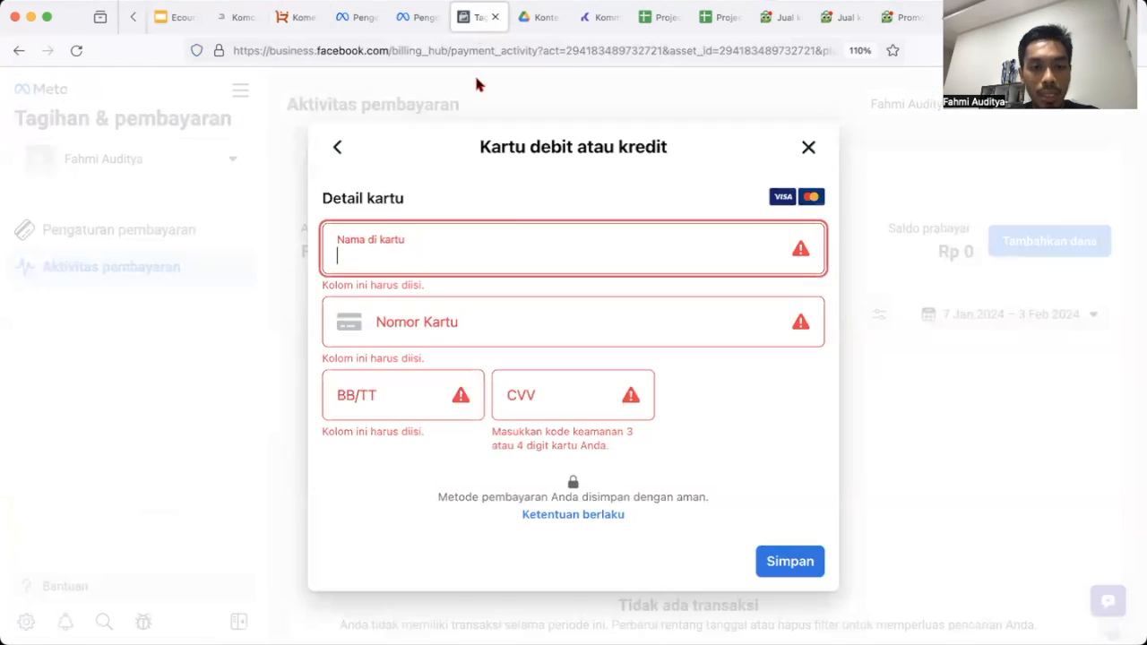
click(809, 147)
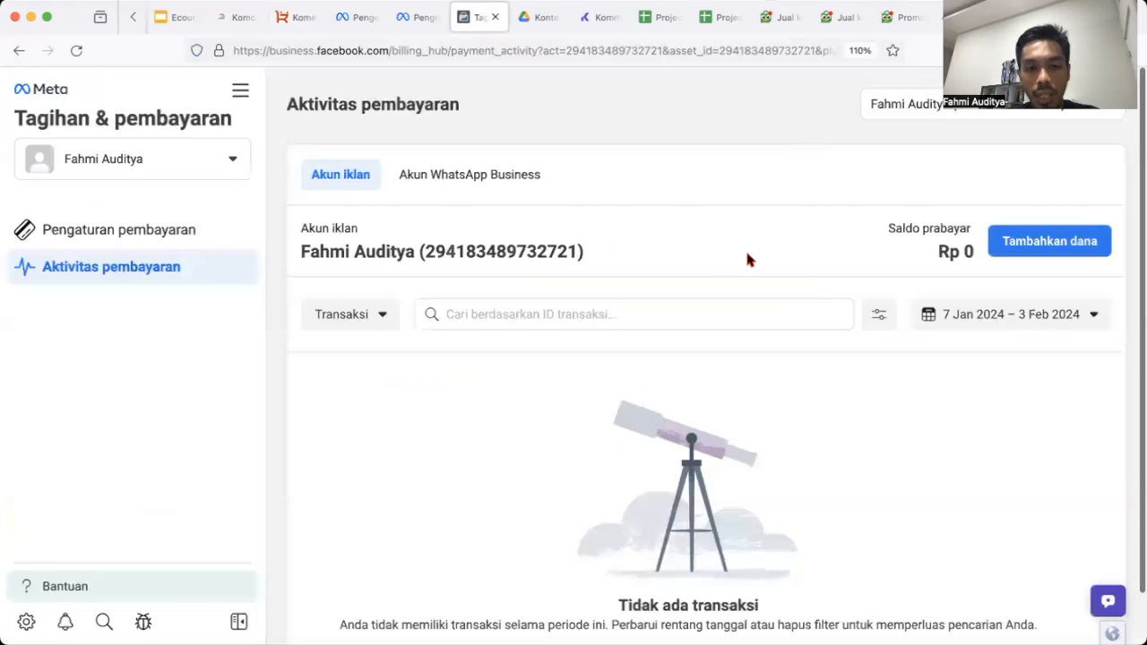
Return to the Komerce tab showing the Audi 1 card holding Rp 20.000.
scroll(836, 346, down, 2)
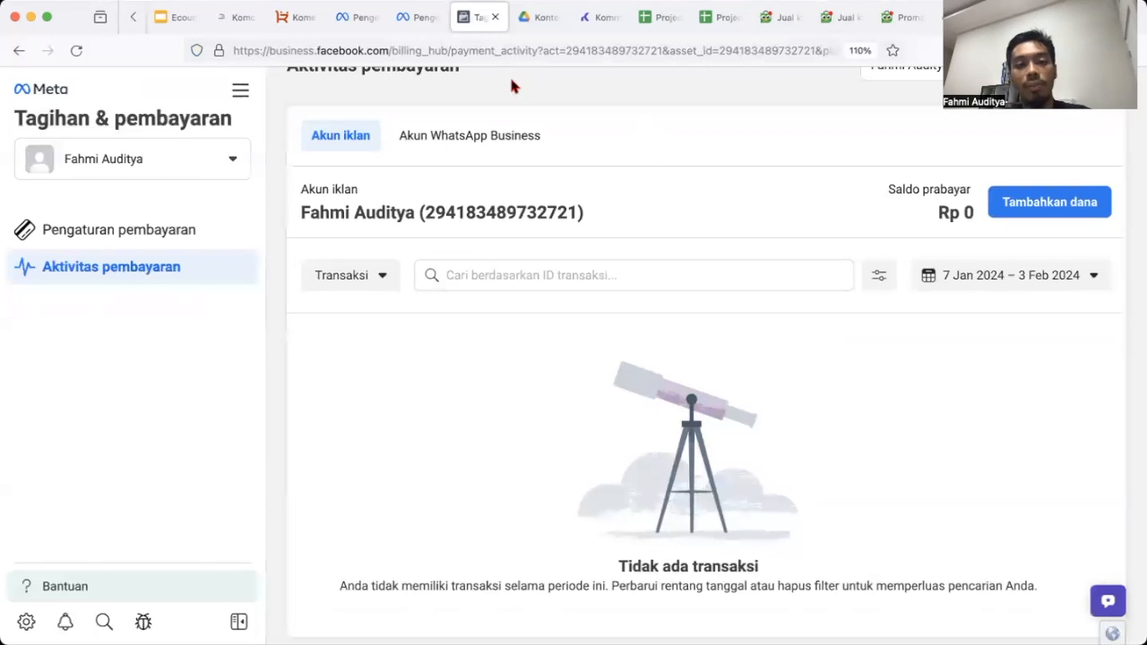
click(296, 17)
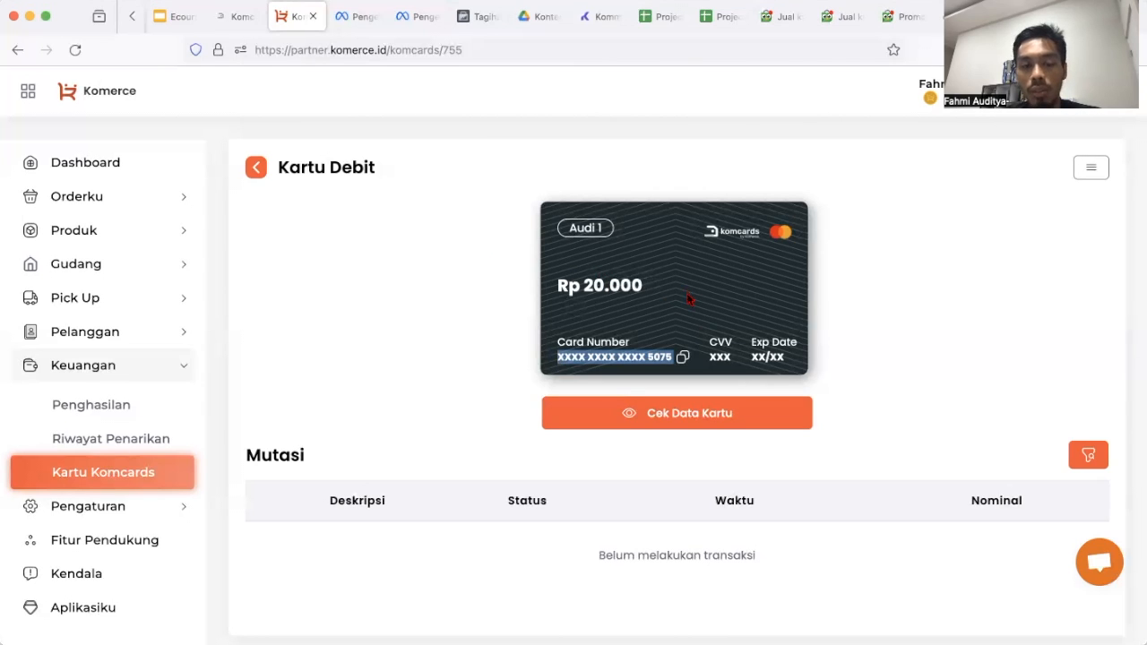
Deselect the card number on the Kartu Debit page showing the Audi 1 card's Rp 20.000 balance.
scroll(634, 472, down, 1)
scroll(634, 471, up, 1)
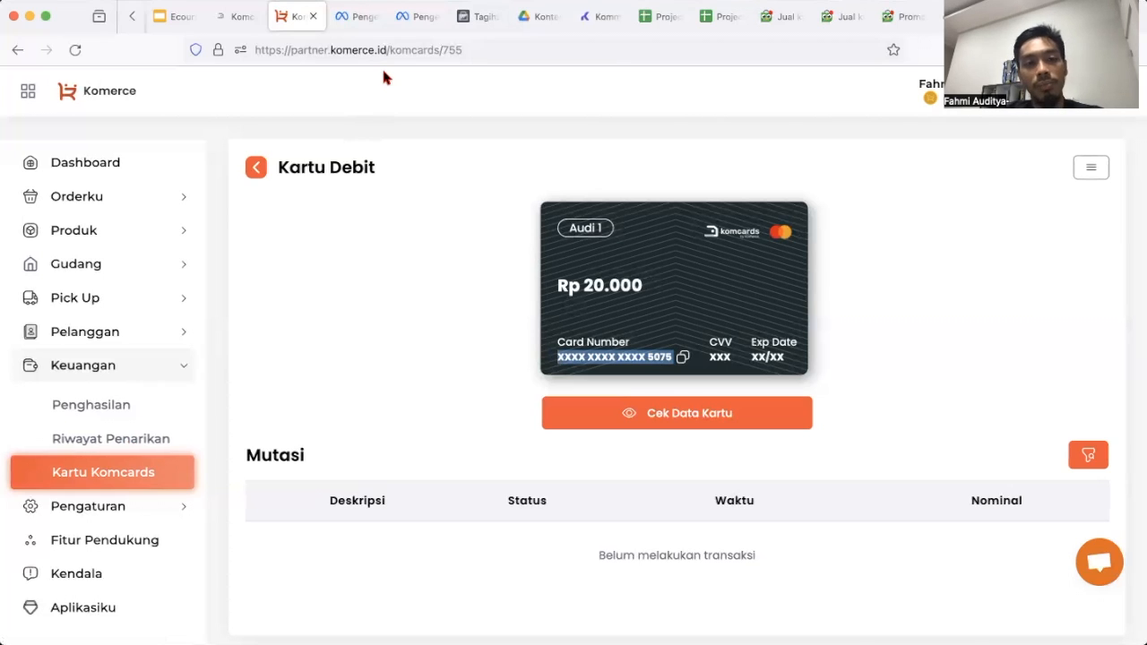
click(360, 375)
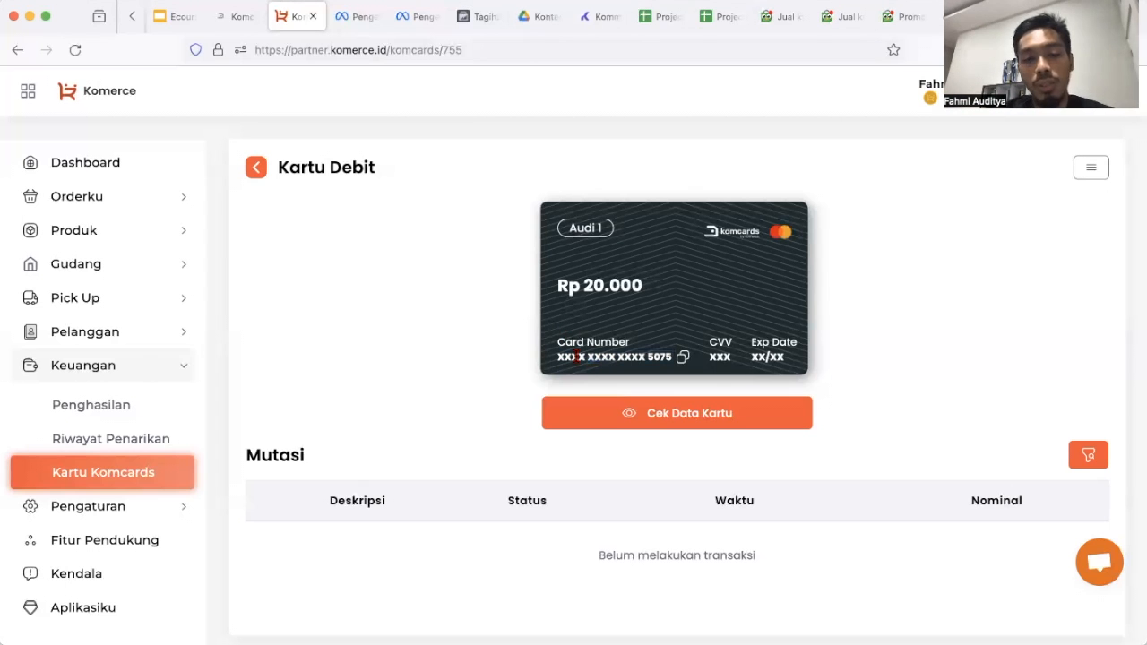
Open Aktivitas pembayaran in Ads Manager, showing a Rp 0 prepaid balance and no transactions.
click(348, 24)
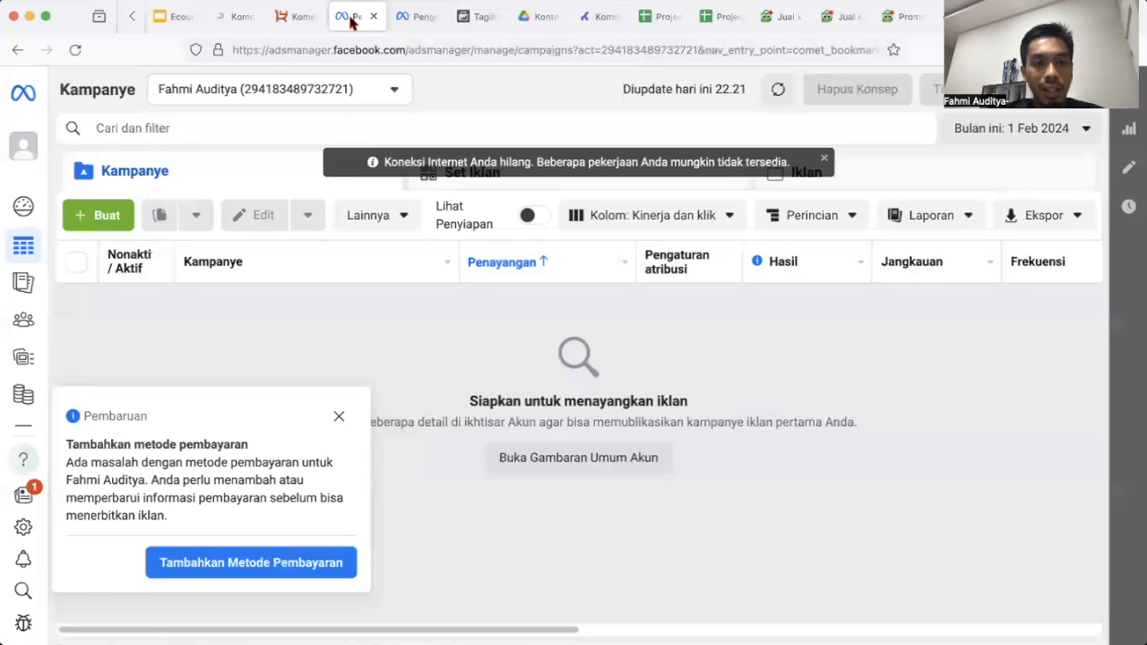
click(415, 24)
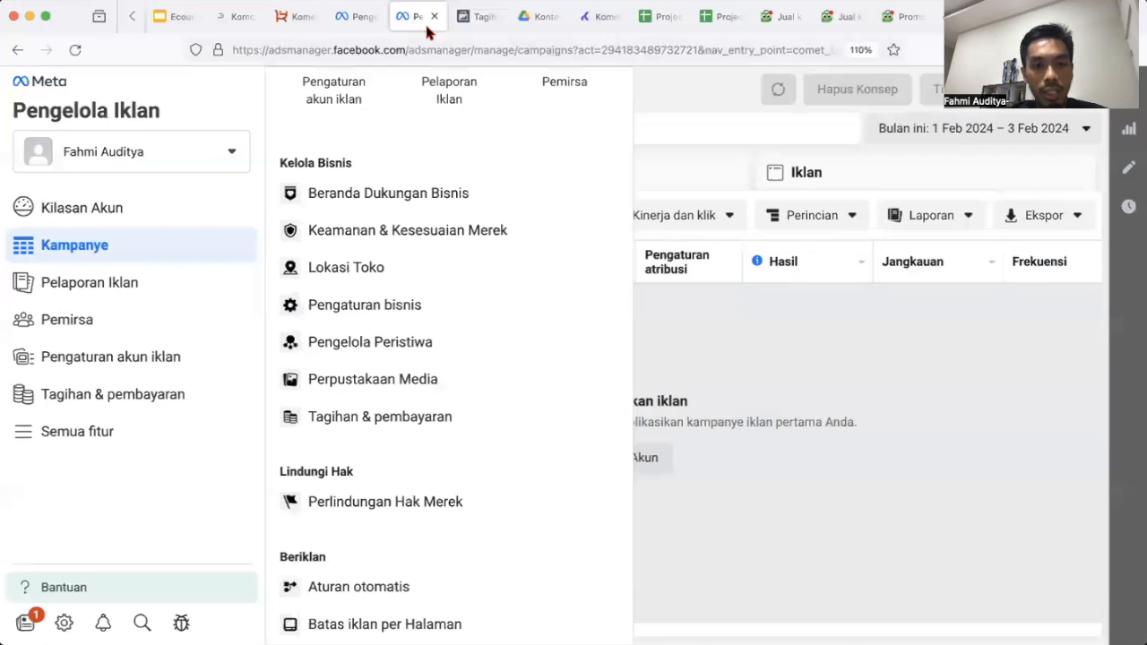
click(476, 18)
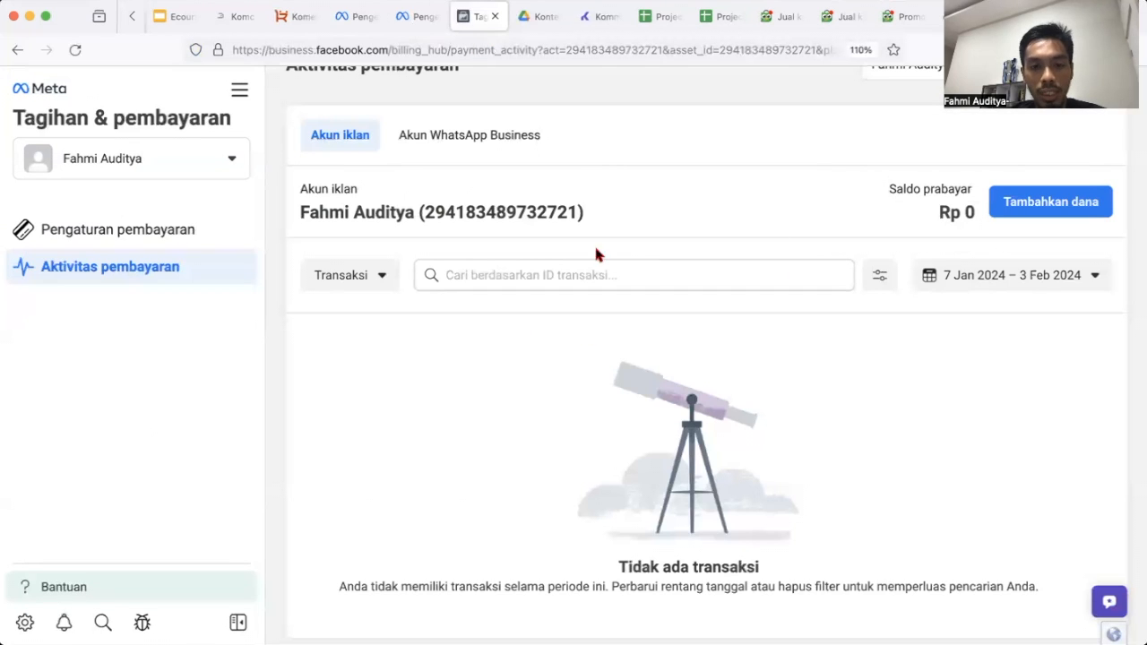
scroll(583, 248, up, 1)
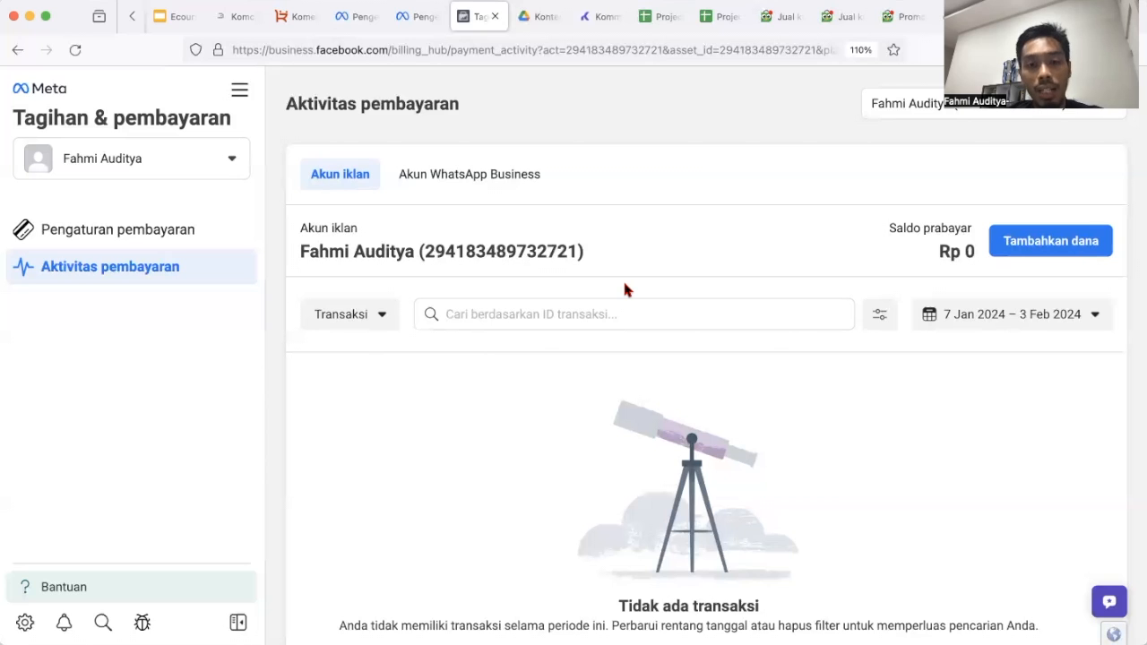
Glance at the Komcards registration form, then return to the Audi 1 card on Kartu Debit.
click(238, 16)
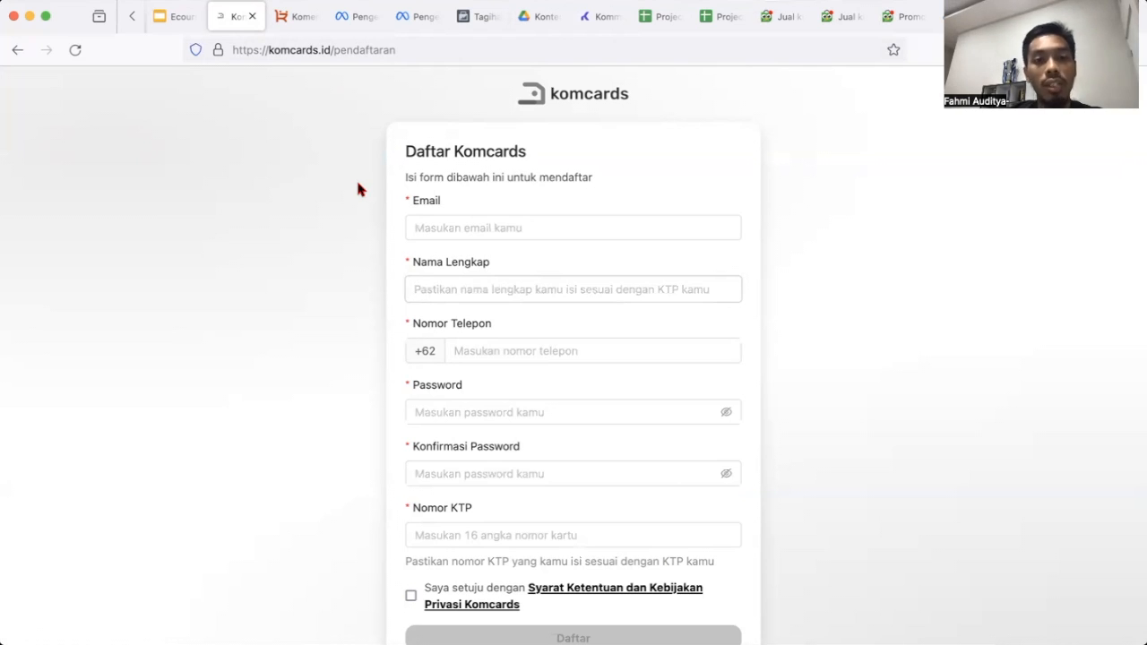
click(298, 15)
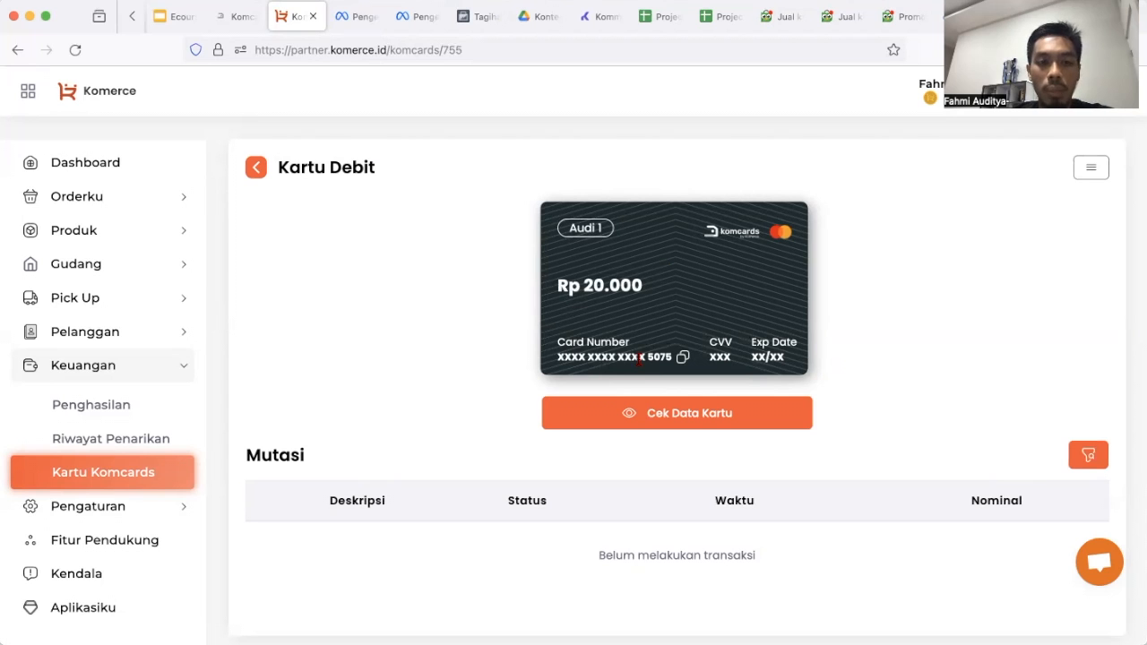
Show the empty Kampanye list with its add-a-payment-method notice in Ads Manager.
click(417, 16)
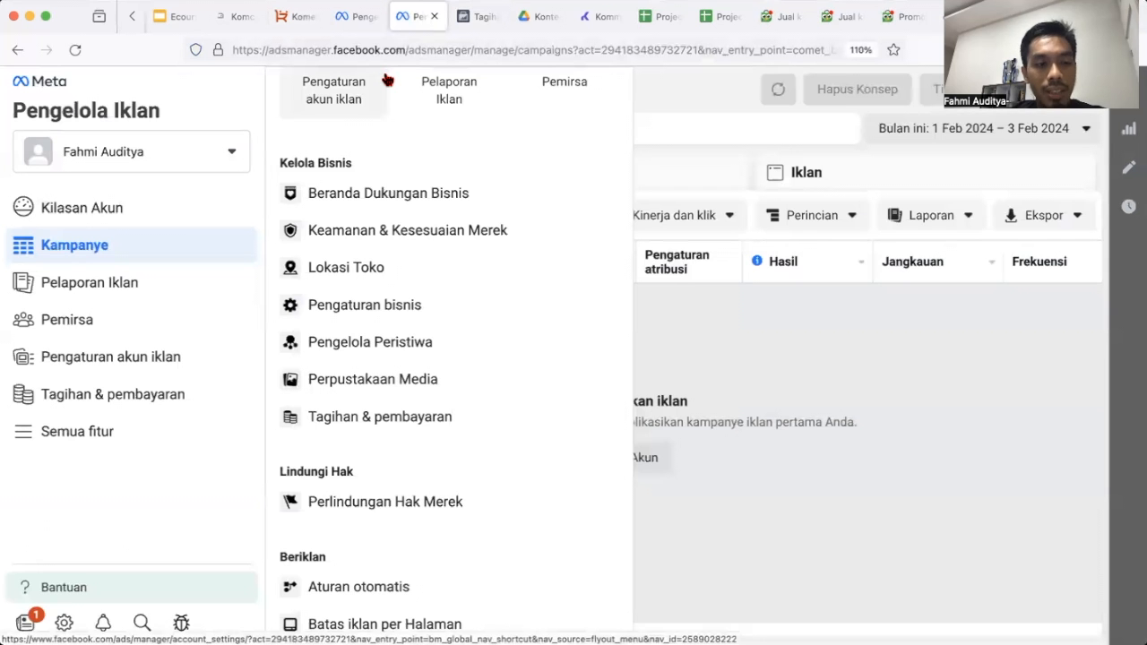
click(367, 19)
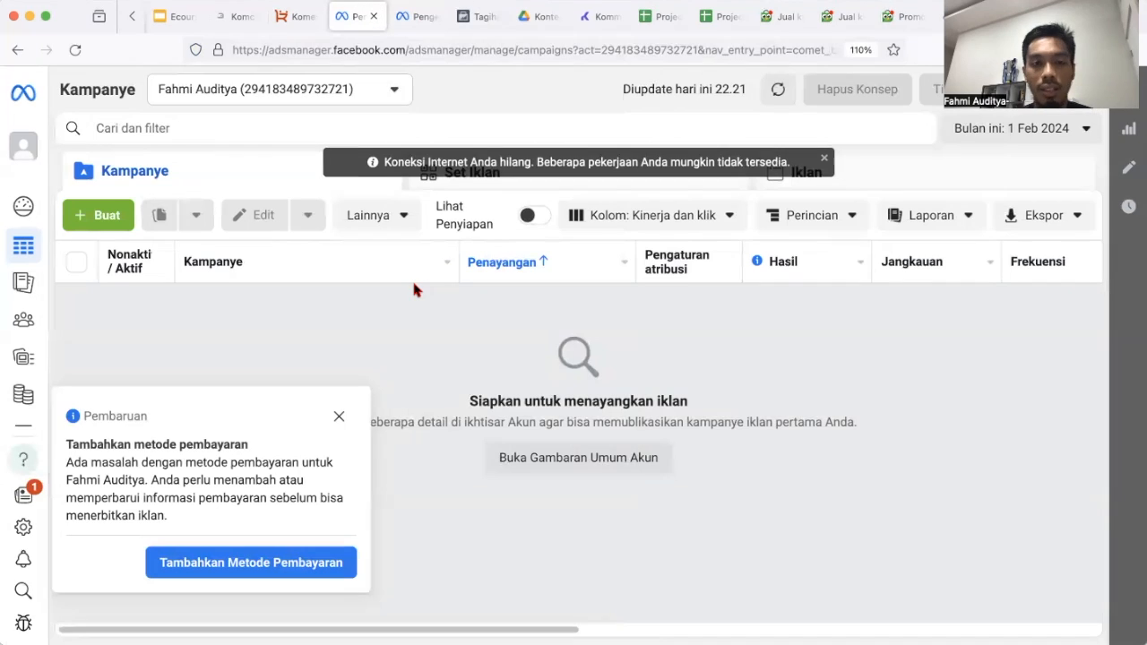